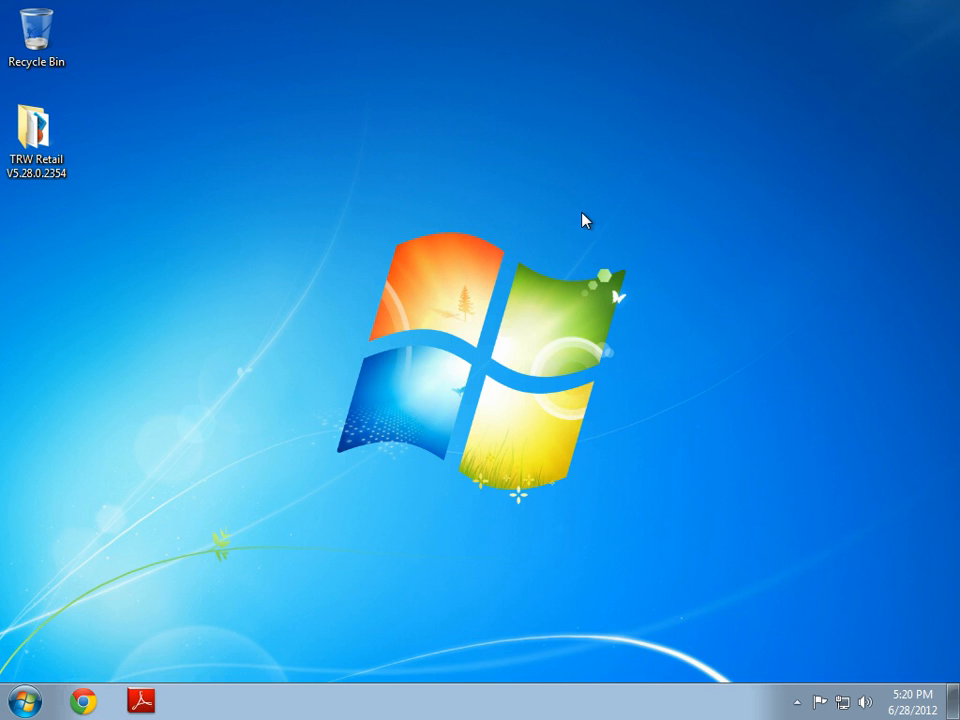
click(26, 700)
click(84, 619)
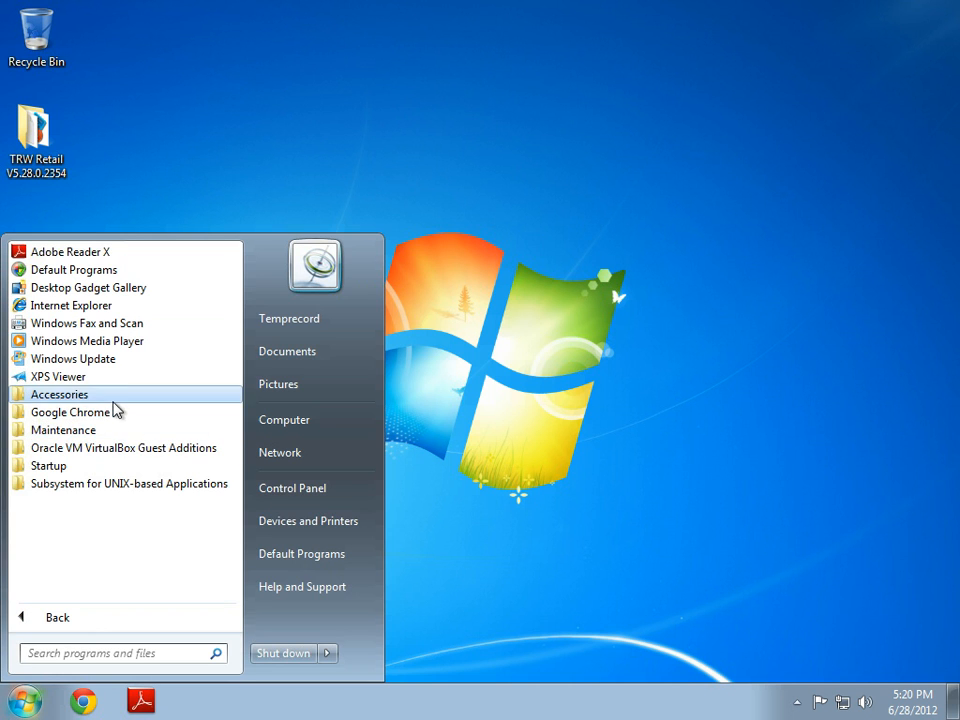
click(489, 394)
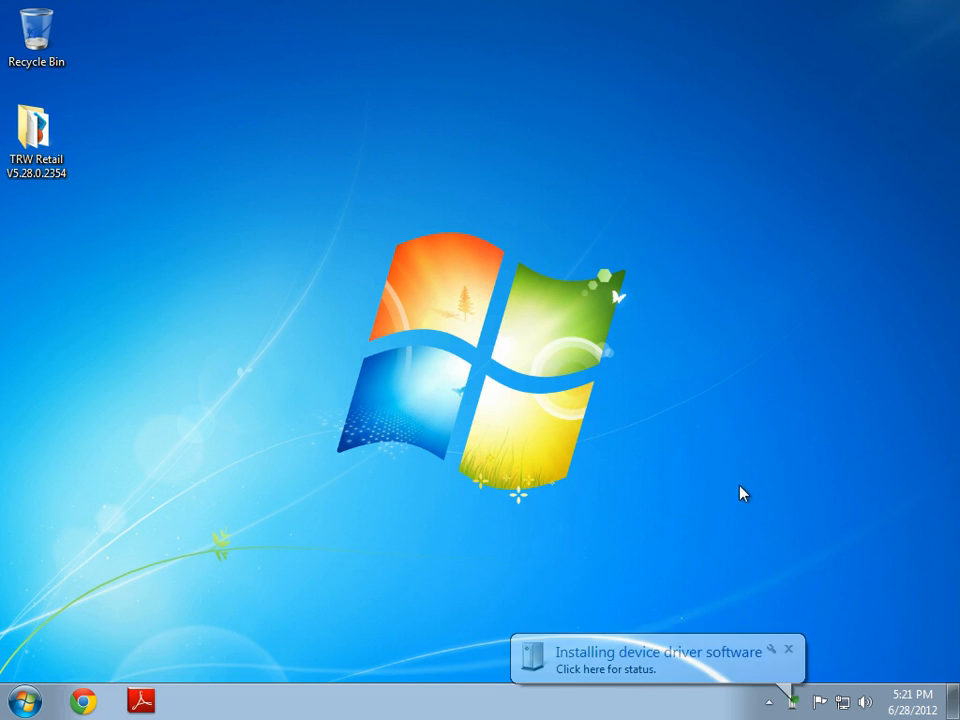
- View the status of the device driver installation for the connected reader and close its window
click(666, 666)
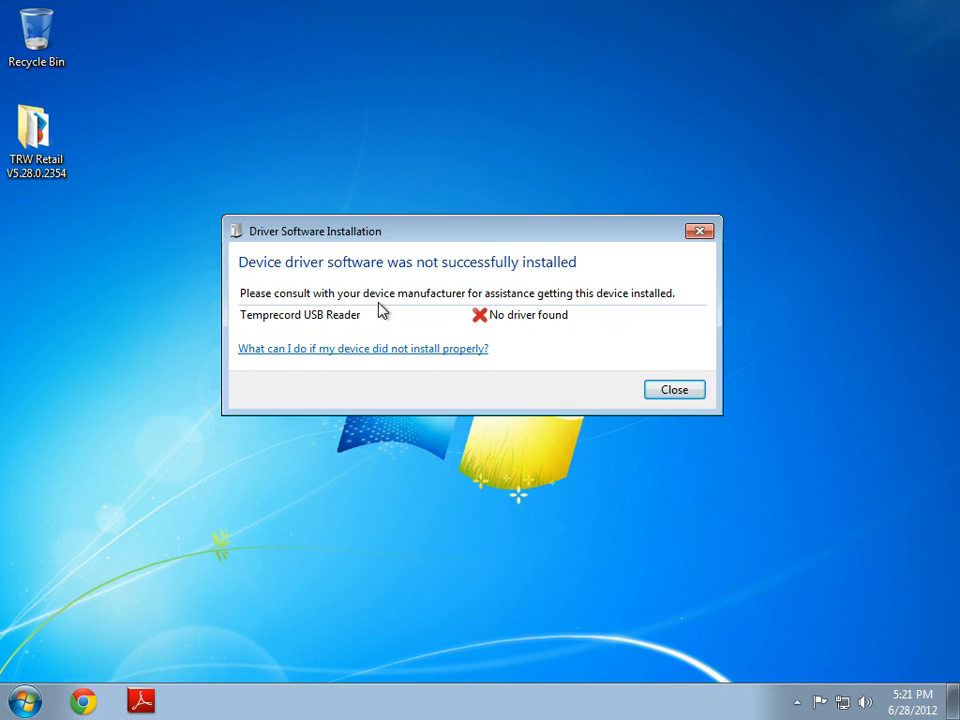
click(667, 395)
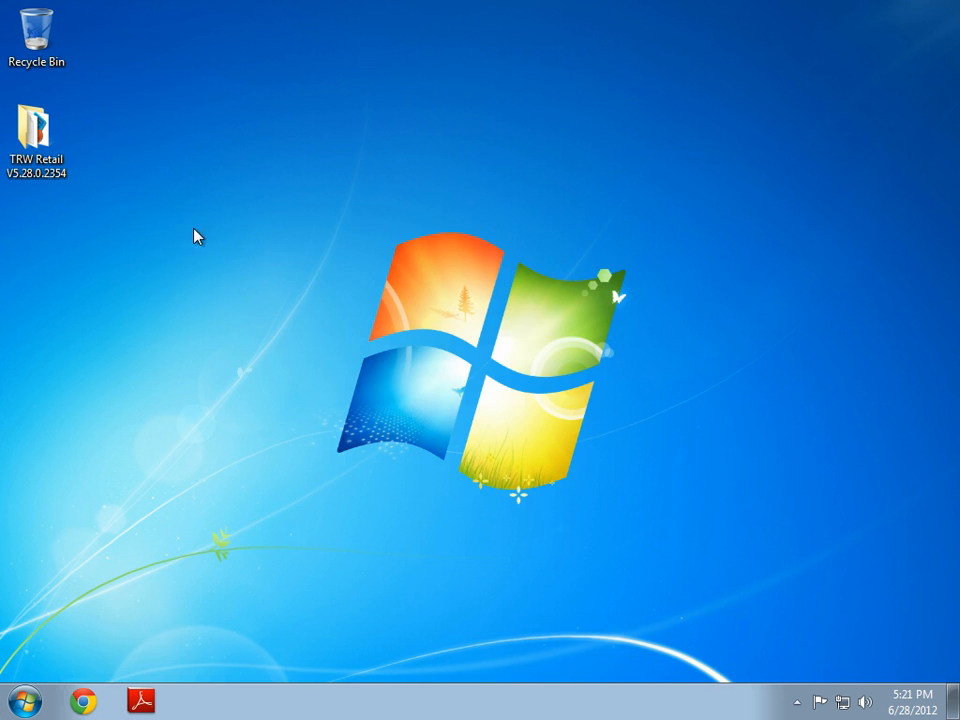
- Open the TRW Retail V5.28.0.2354 folder from the desktop
double_click(60, 154)
double_click(331, 300)
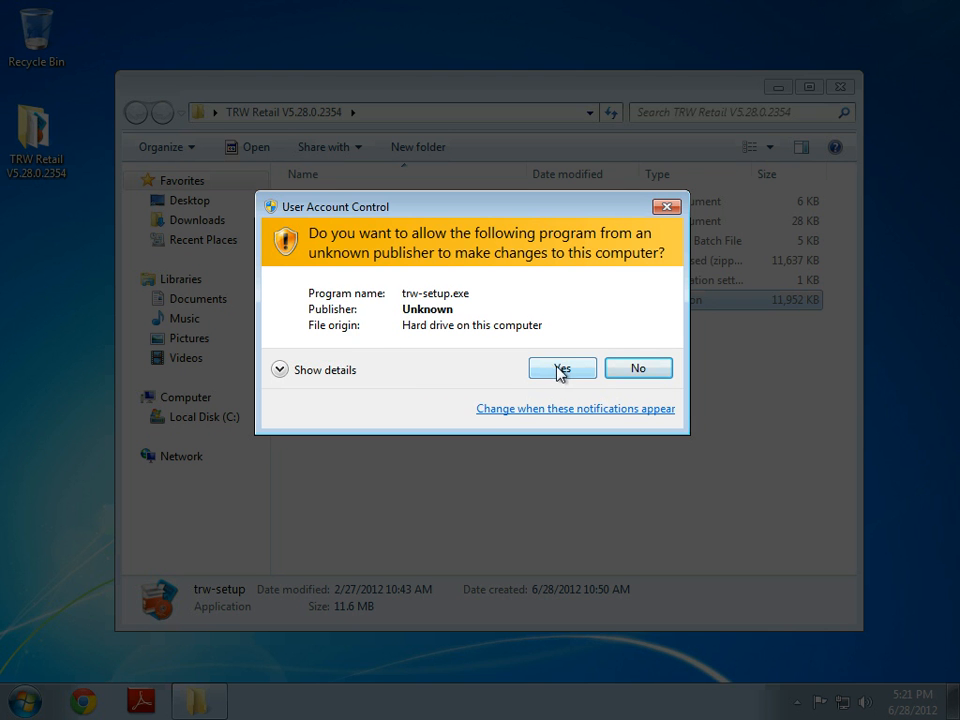
click(561, 369)
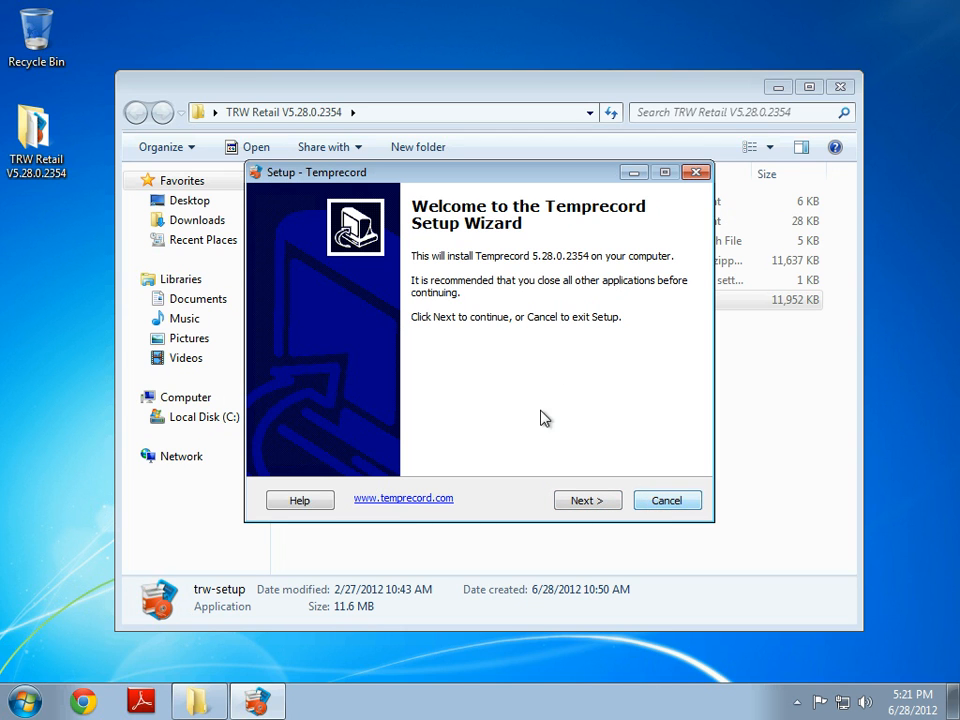
click(664, 502)
click(553, 437)
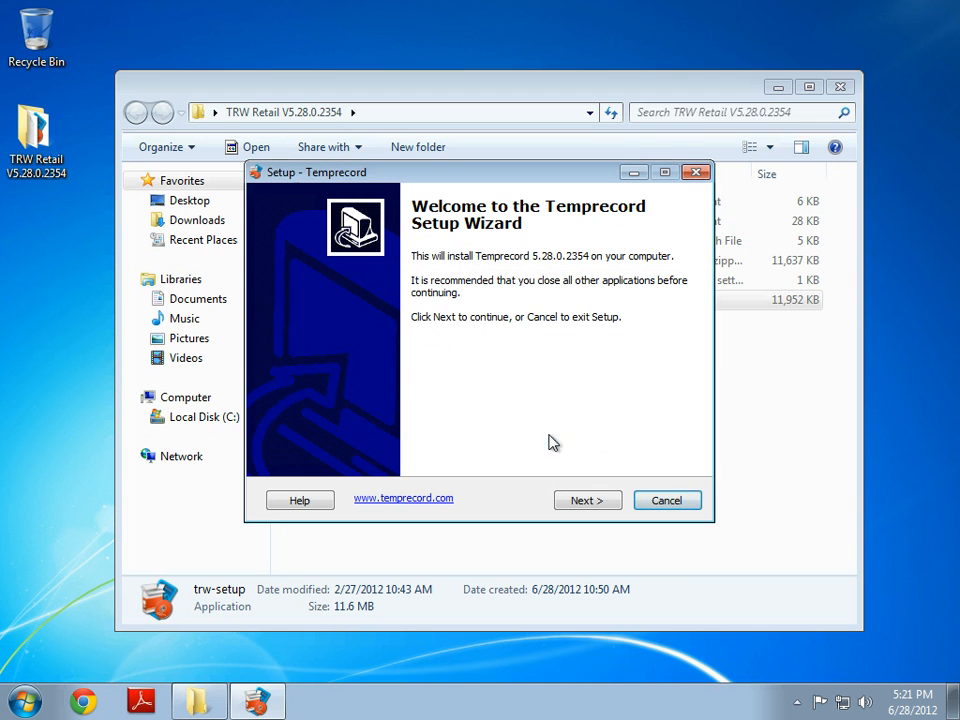
- Run trw-setup as administrator and allow it to make changes to the computer
right_click(377, 306)
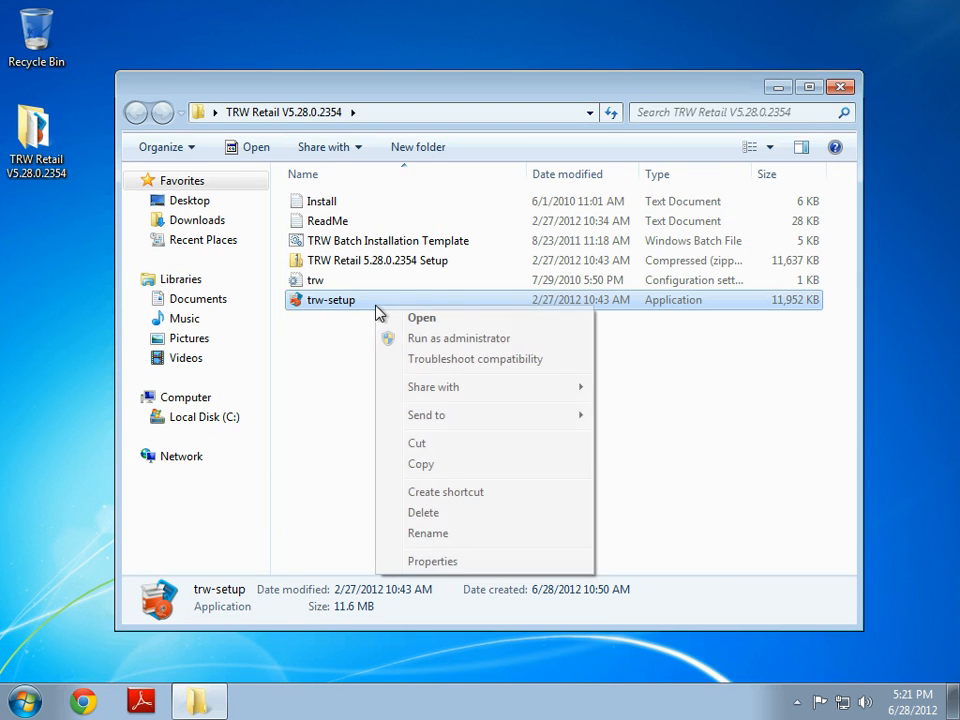
click(460, 341)
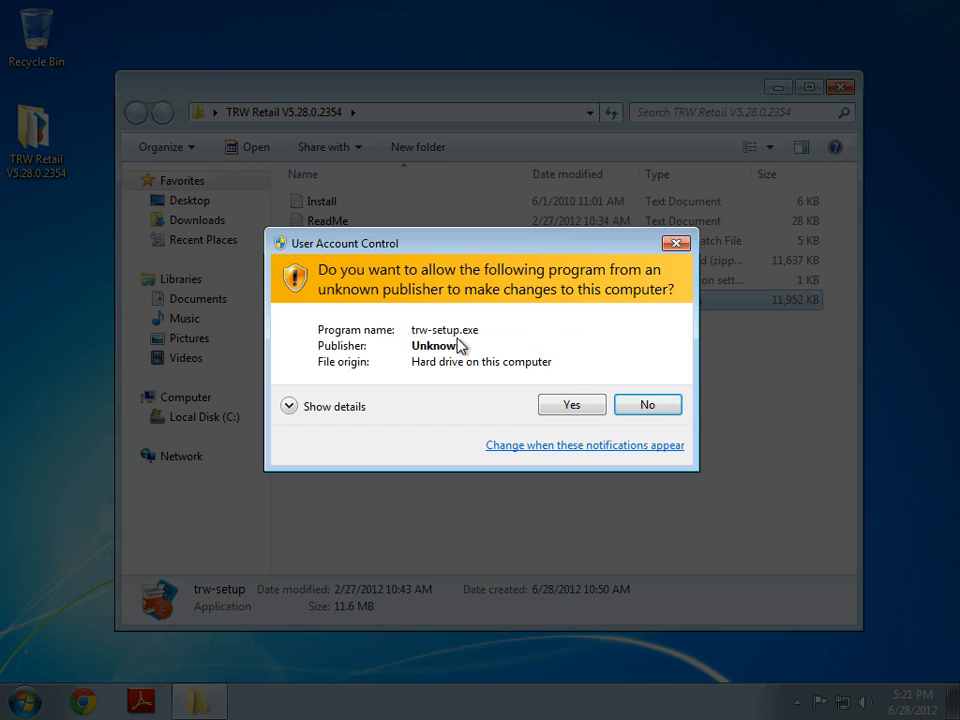
click(573, 405)
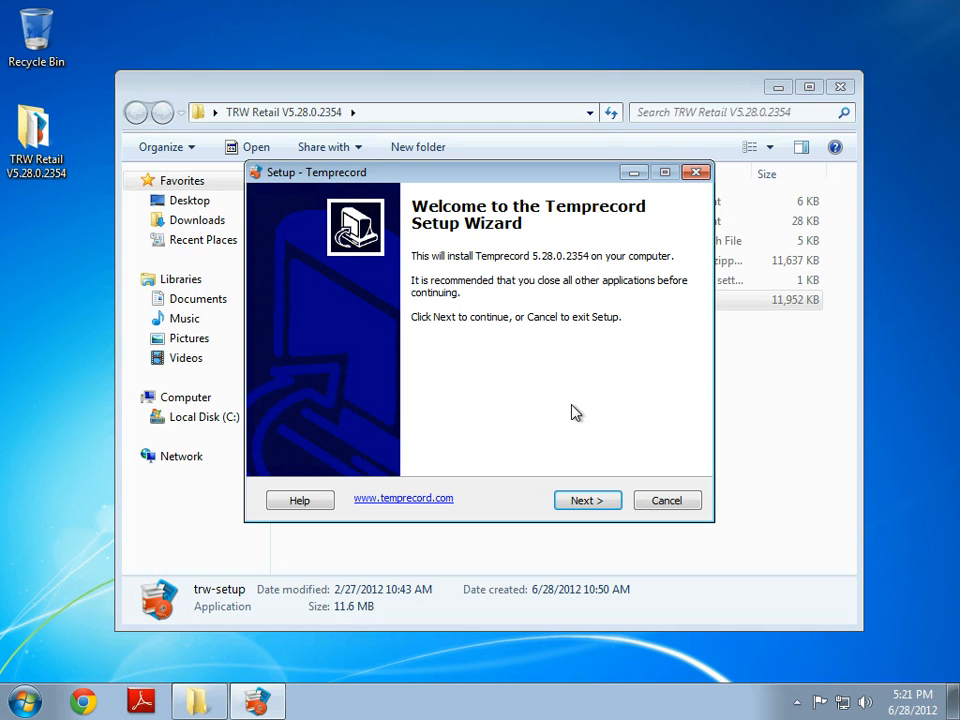
- Install Temprecord for all users with separate settings for each user
click(588, 501)
click(433, 341)
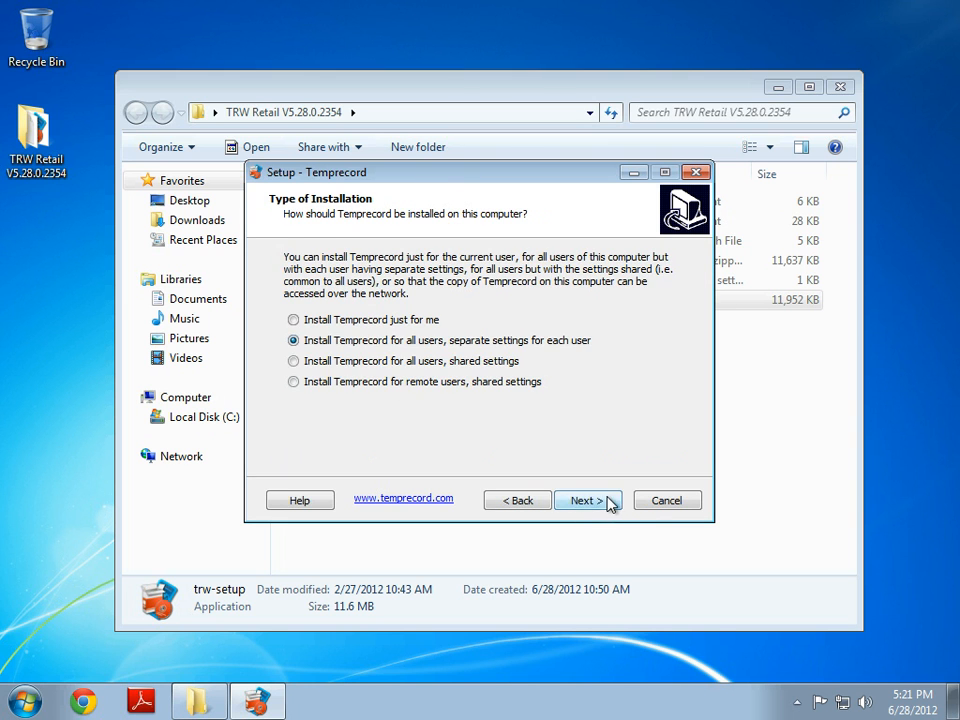
click(600, 504)
click(588, 501)
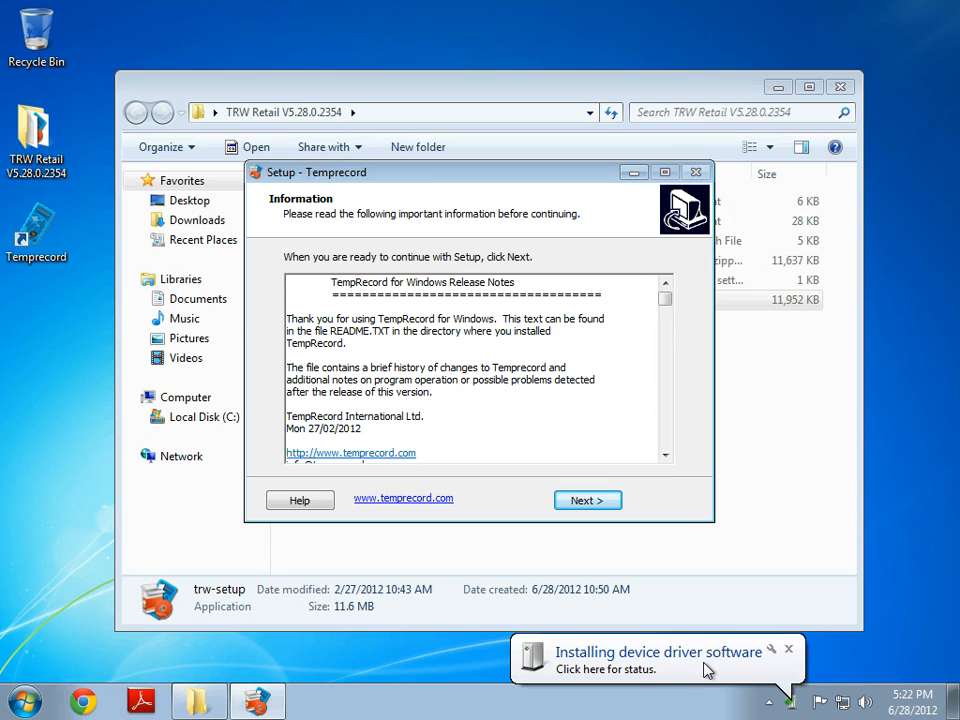
- View the driver installation status and move its window clear of the setup wizard's controls
click(706, 670)
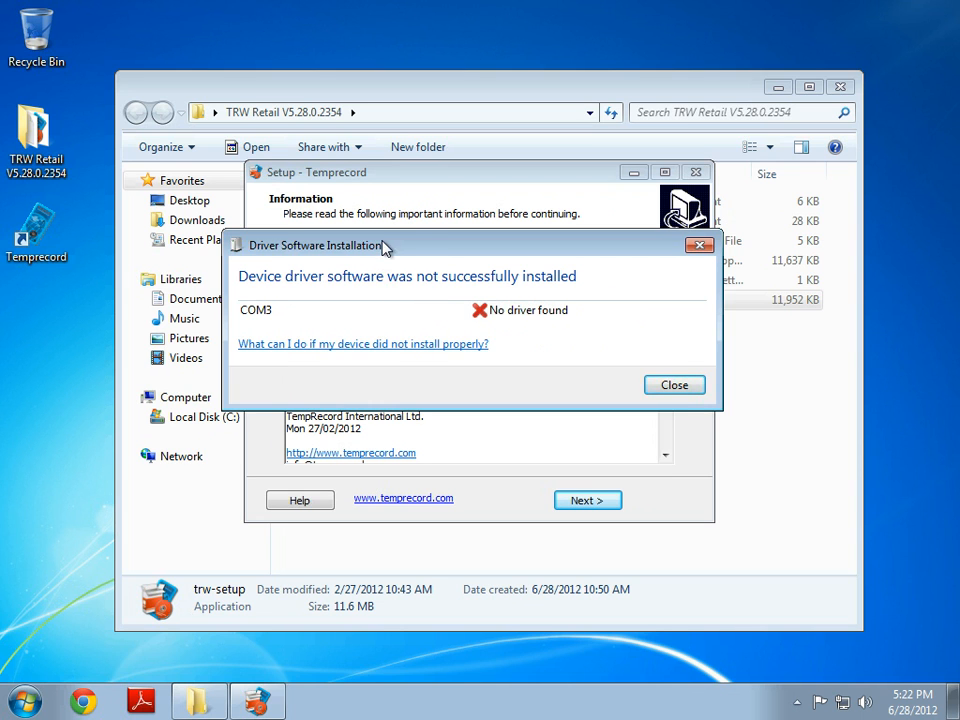
drag(384, 249, 444, 256)
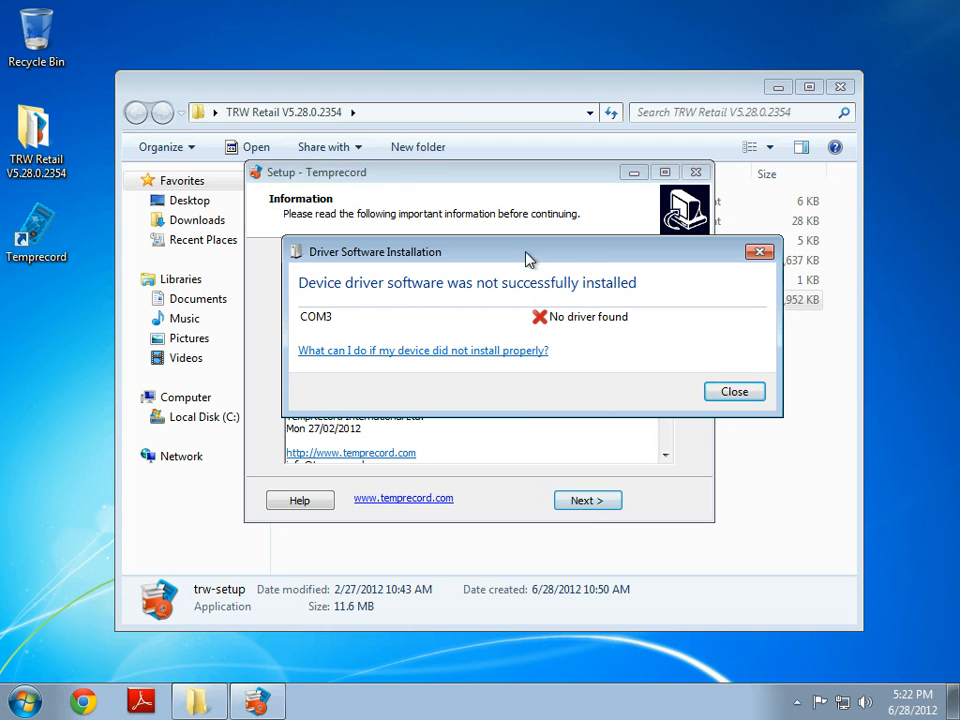
drag(528, 262, 616, 232)
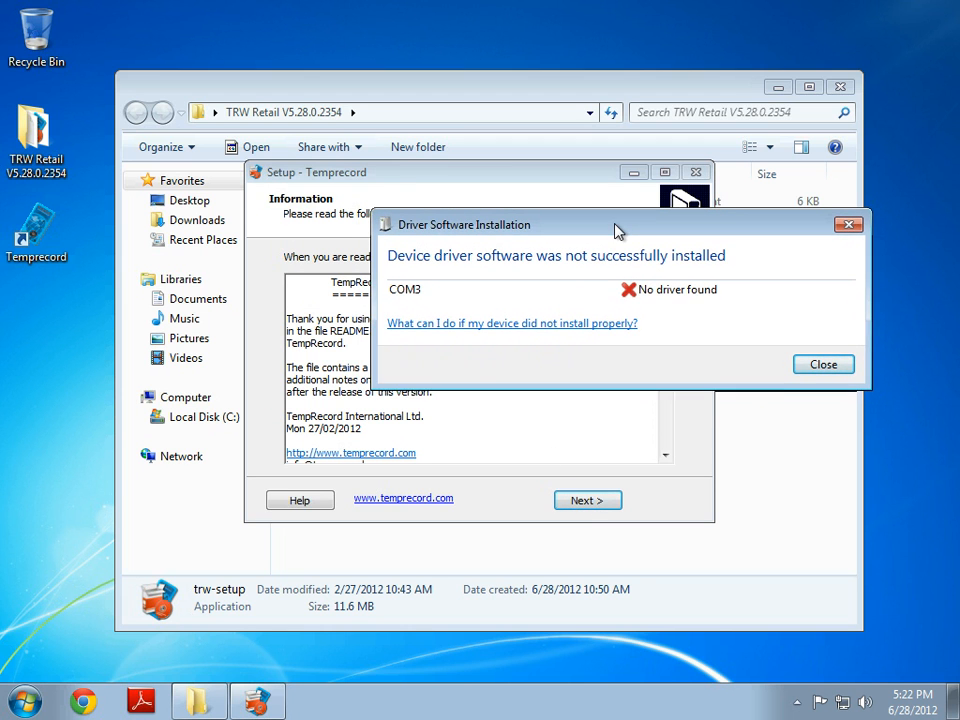
- Continue past the release notes and finish the Temprecord setup wizard
click(584, 499)
click(490, 335)
click(590, 500)
- Close the driver installation status window and the TRW Retail folder window
drag(540, 225, 447, 298)
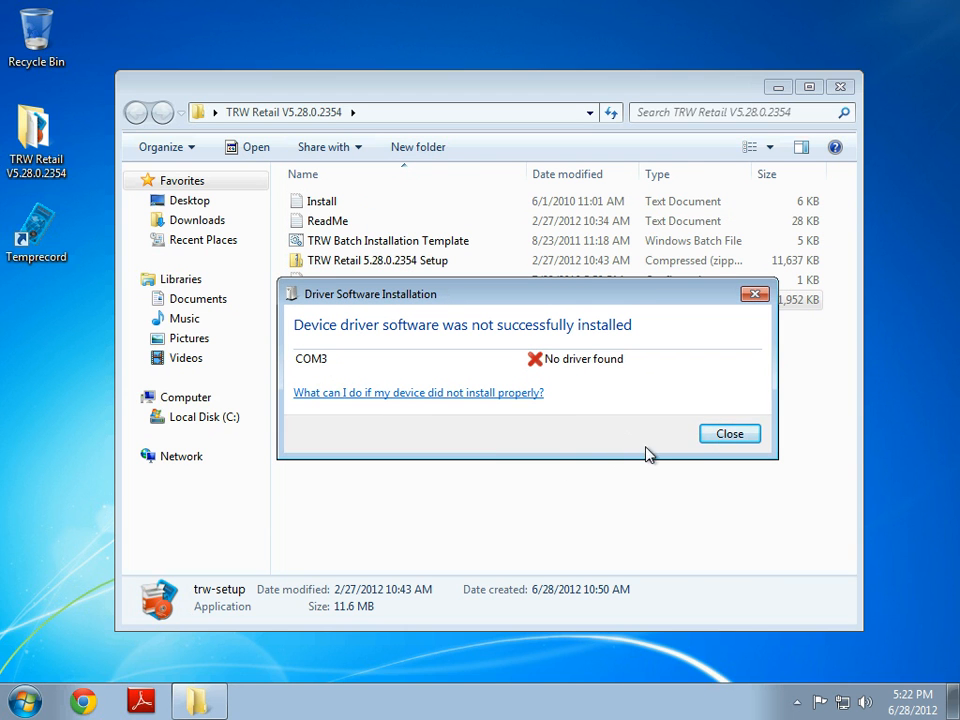
click(722, 446)
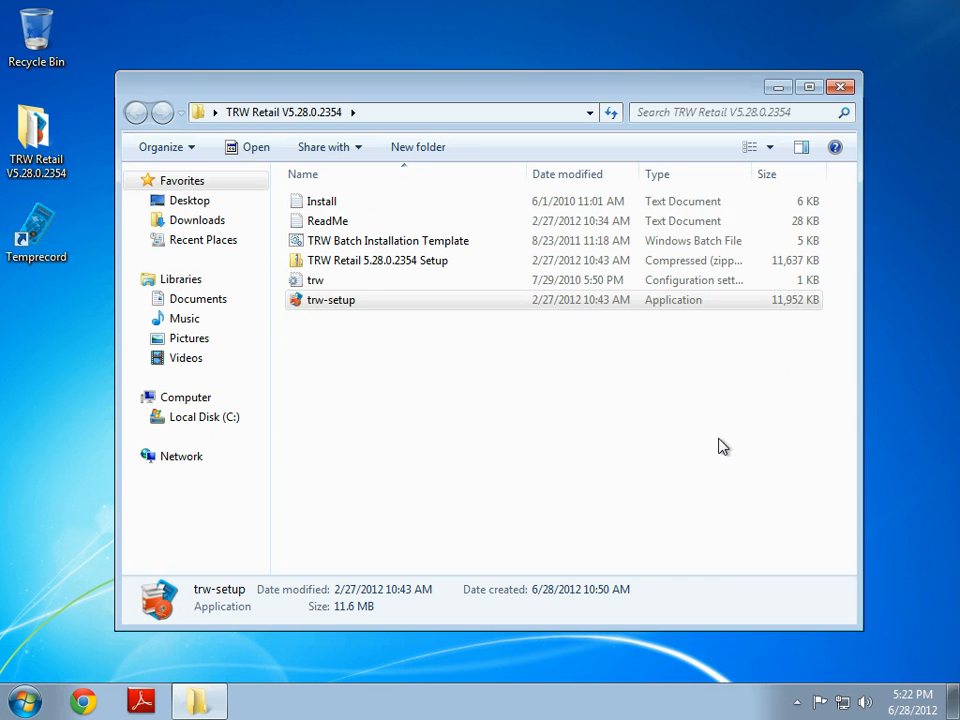
click(694, 346)
click(840, 88)
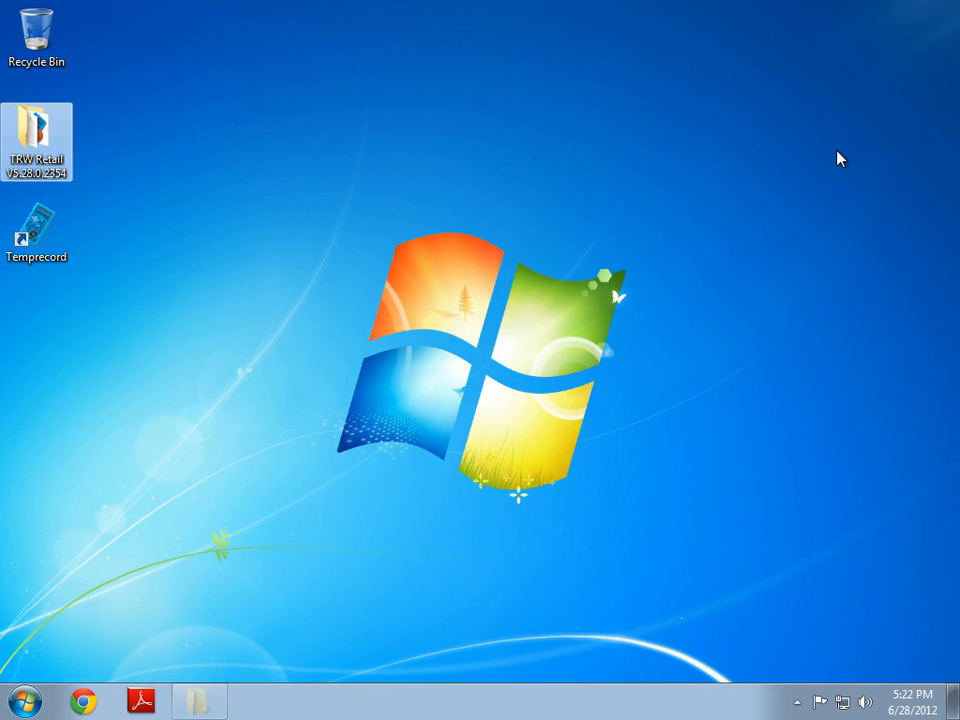
- Check the list of hardware that can be safely ejected for the Temprecord USB Reader
click(797, 702)
click(815, 624)
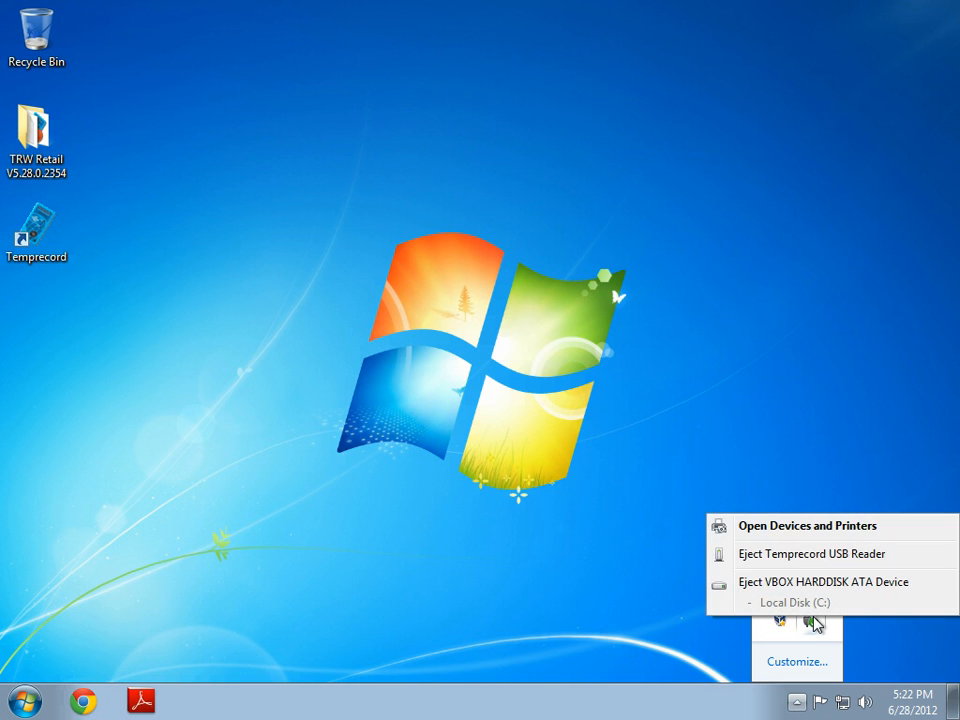
click(800, 560)
- Open Device Manager from the computer's system properties
click(25, 700)
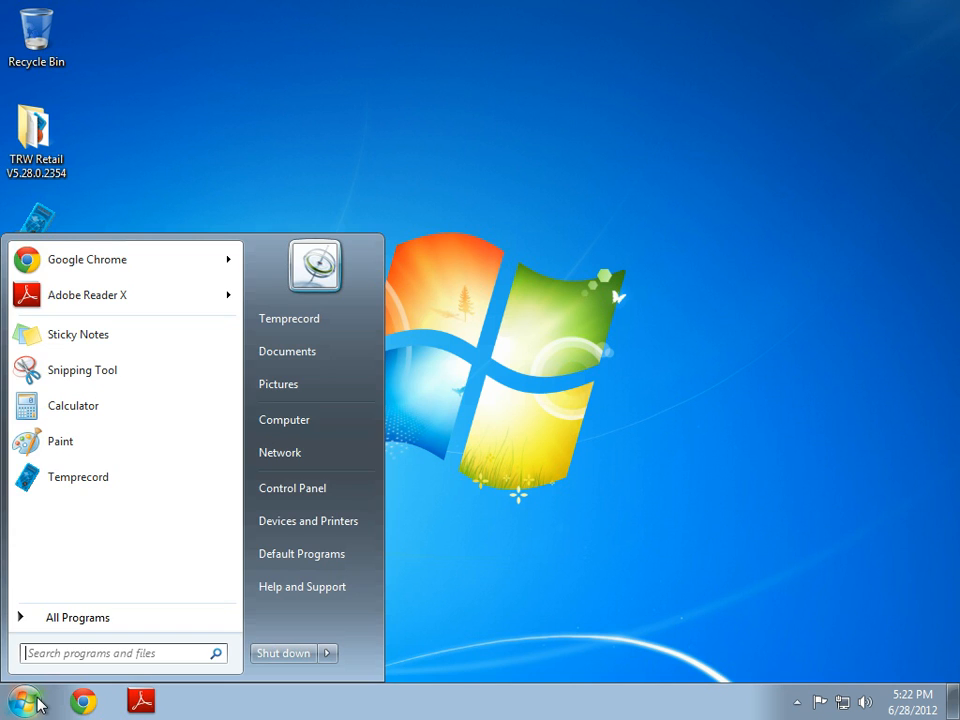
right_click(328, 422)
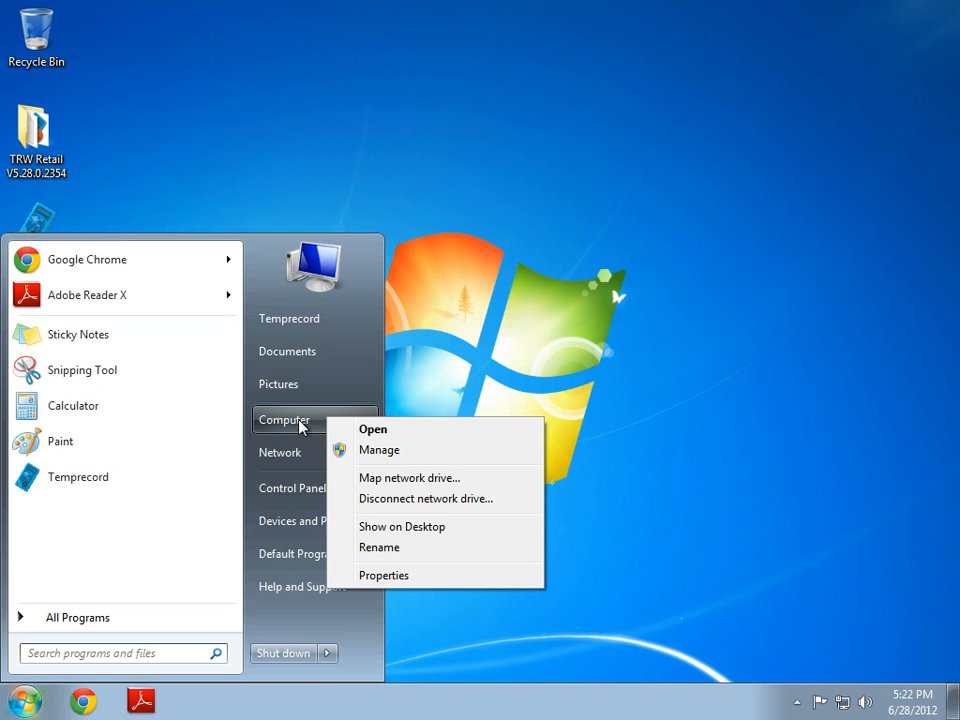
click(388, 430)
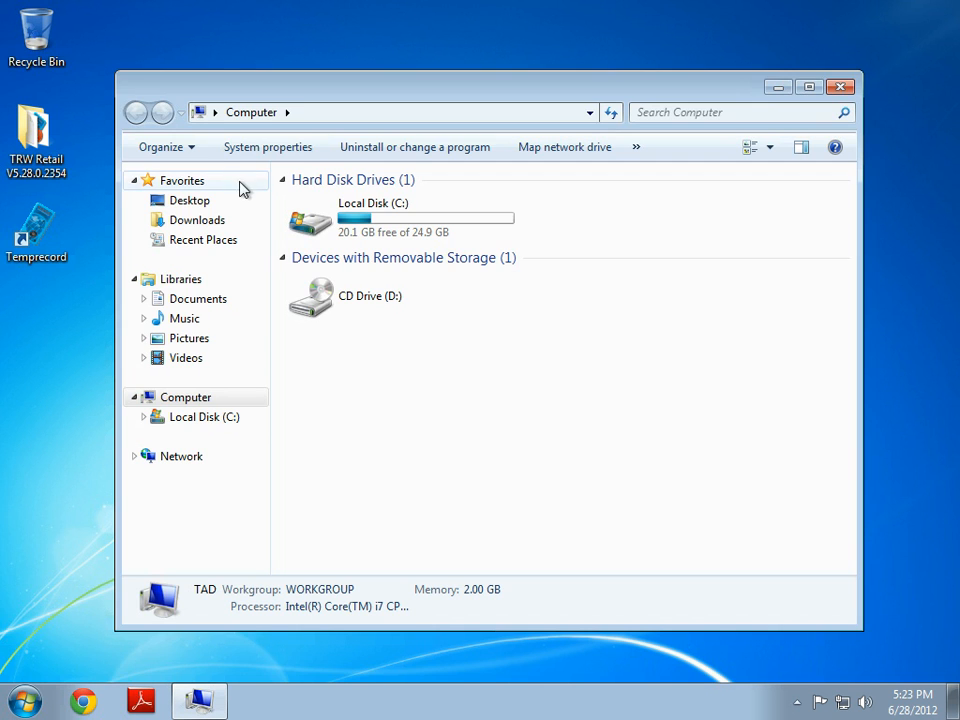
click(280, 152)
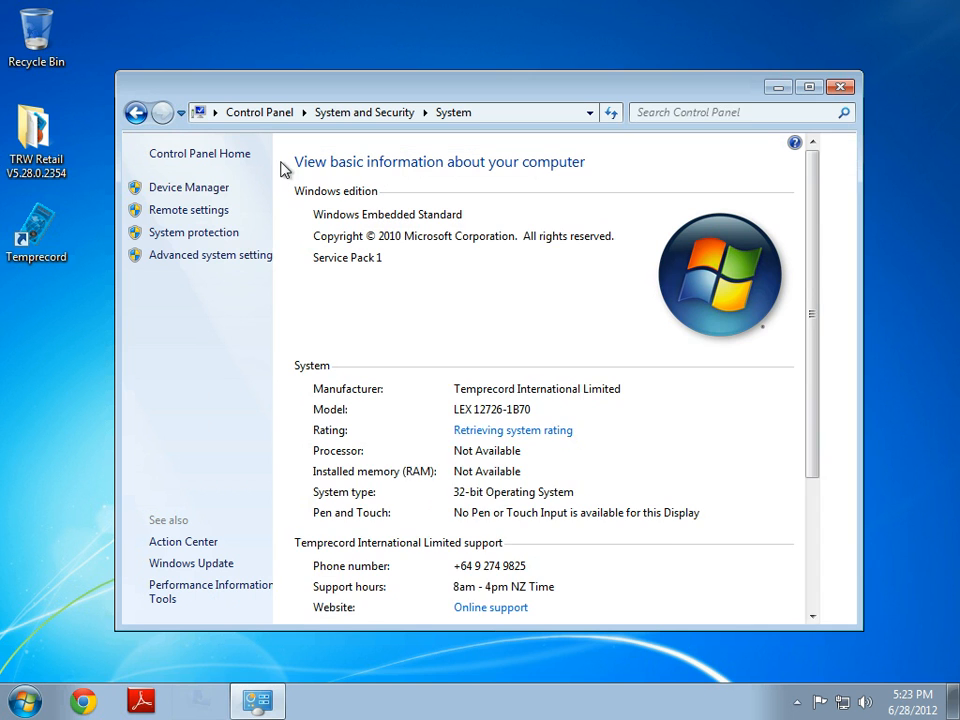
click(190, 188)
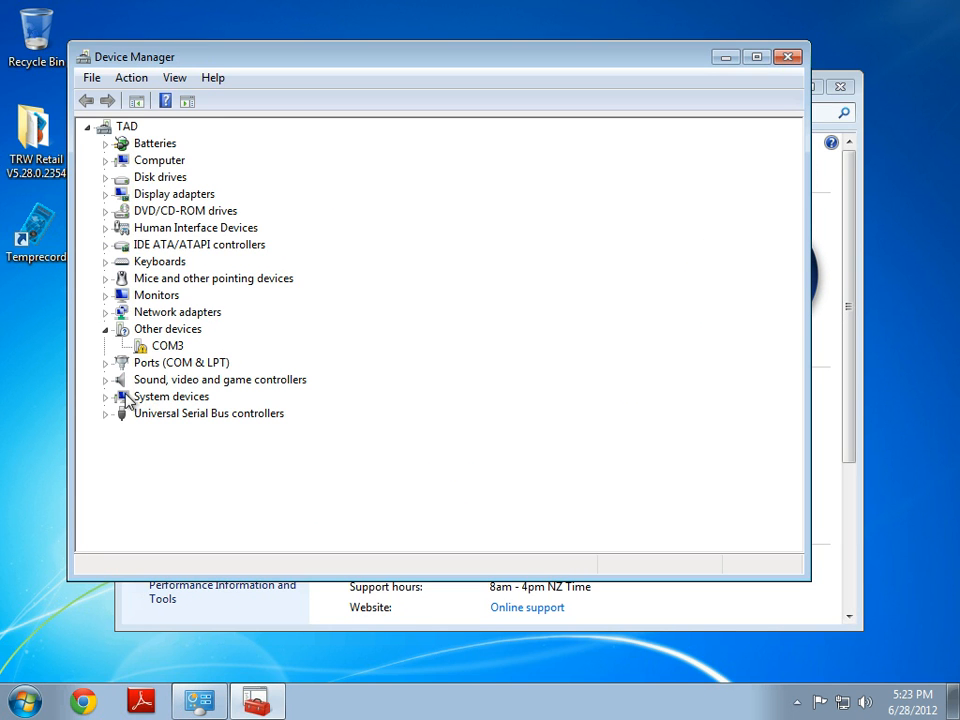
- Expand Universal Serial Bus controllers and inspect the Temprecord USB Reader and COM3 entries
click(105, 413)
click(184, 466)
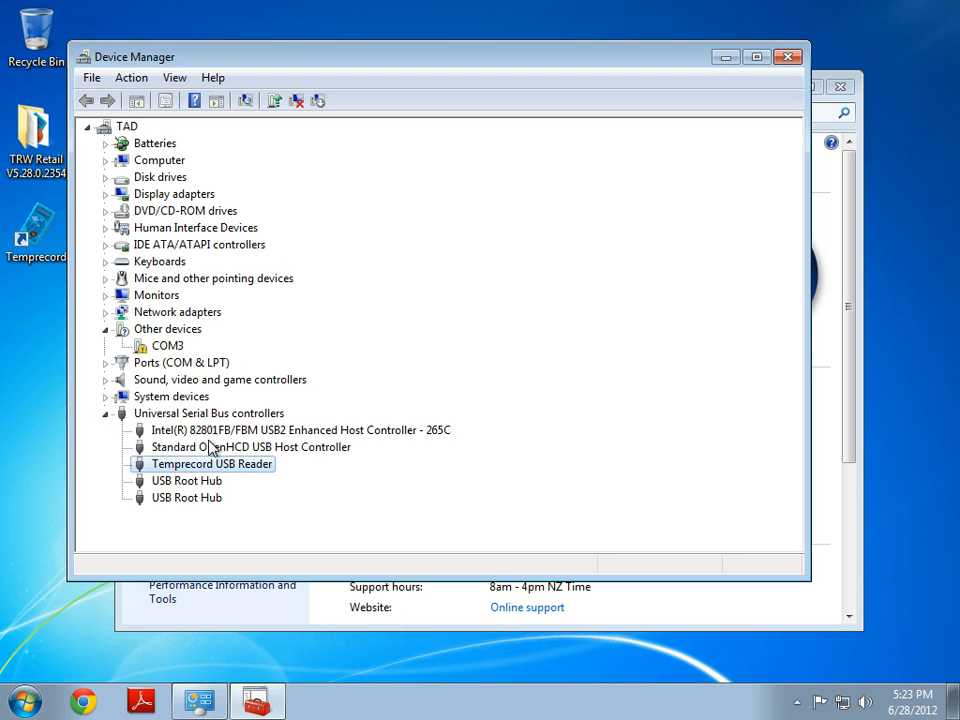
click(170, 346)
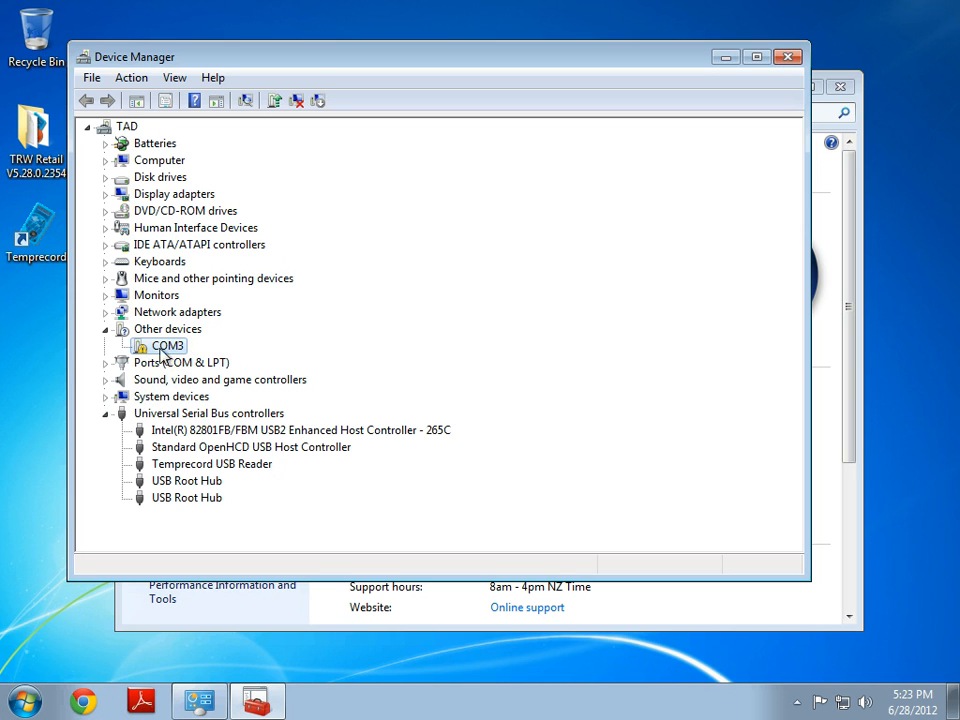
click(212, 467)
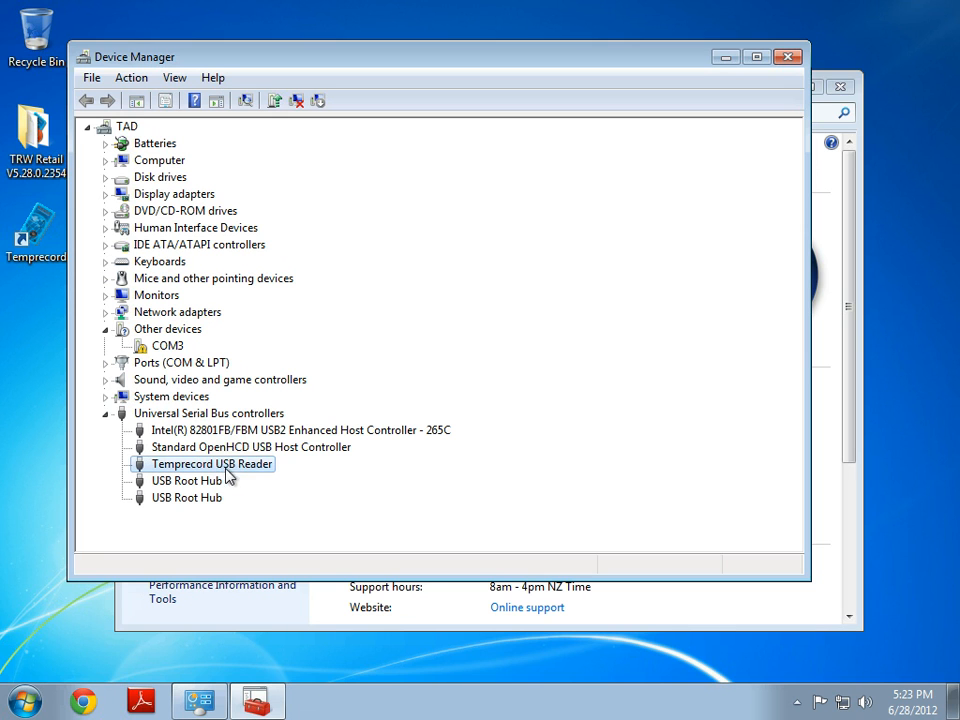
- Start a driver software update for the Temprecord USB Reader, choosing to browse the computer for the driver
right_click(219, 470)
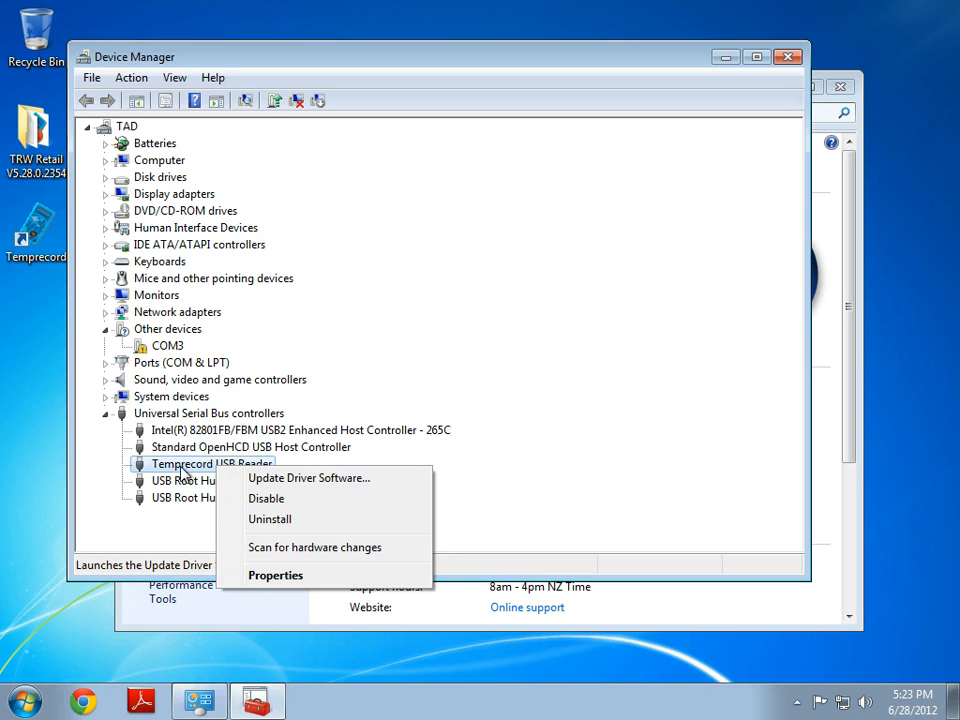
click(130, 481)
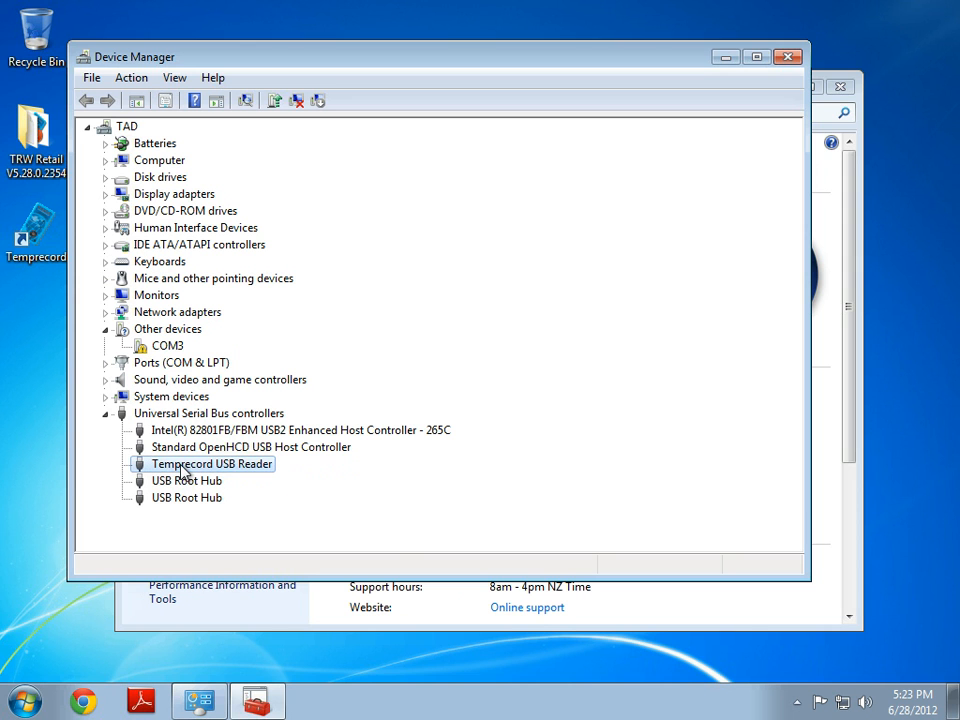
right_click(183, 470)
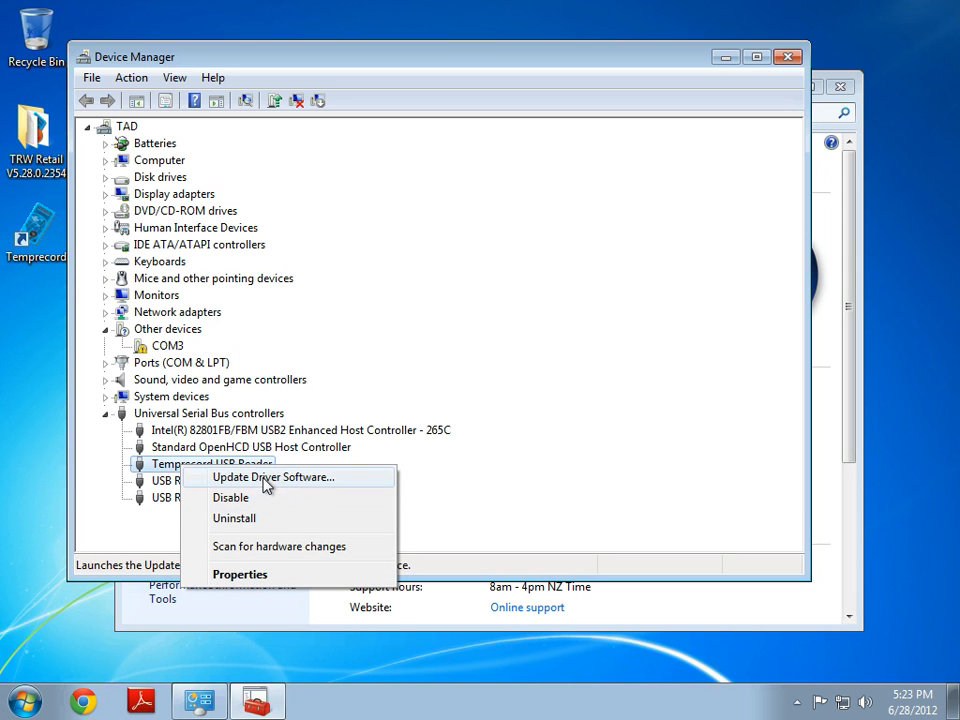
click(267, 484)
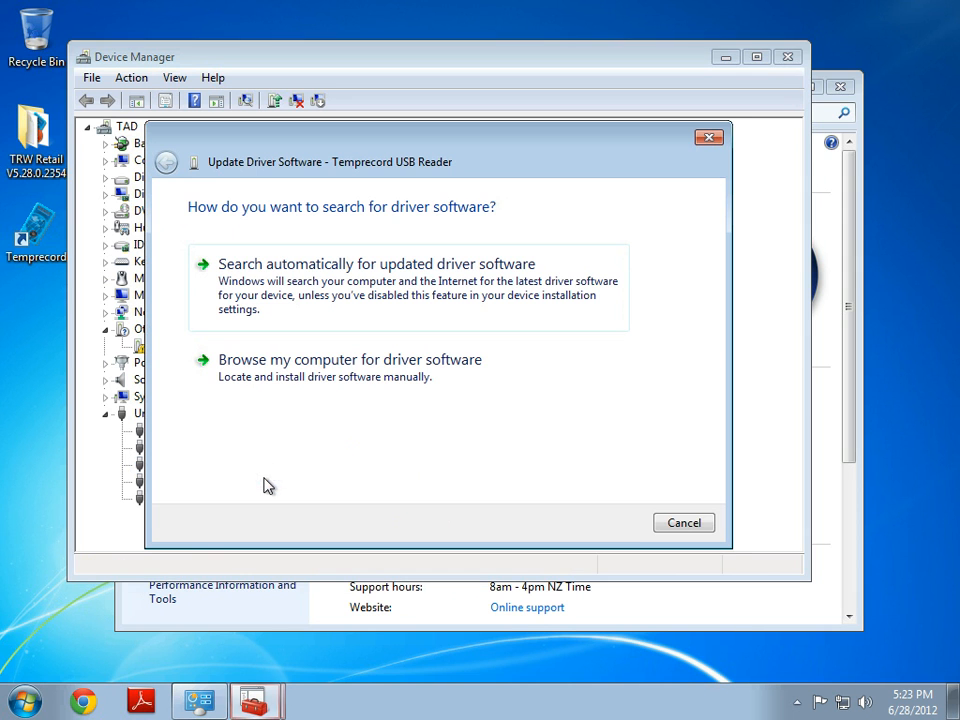
click(350, 376)
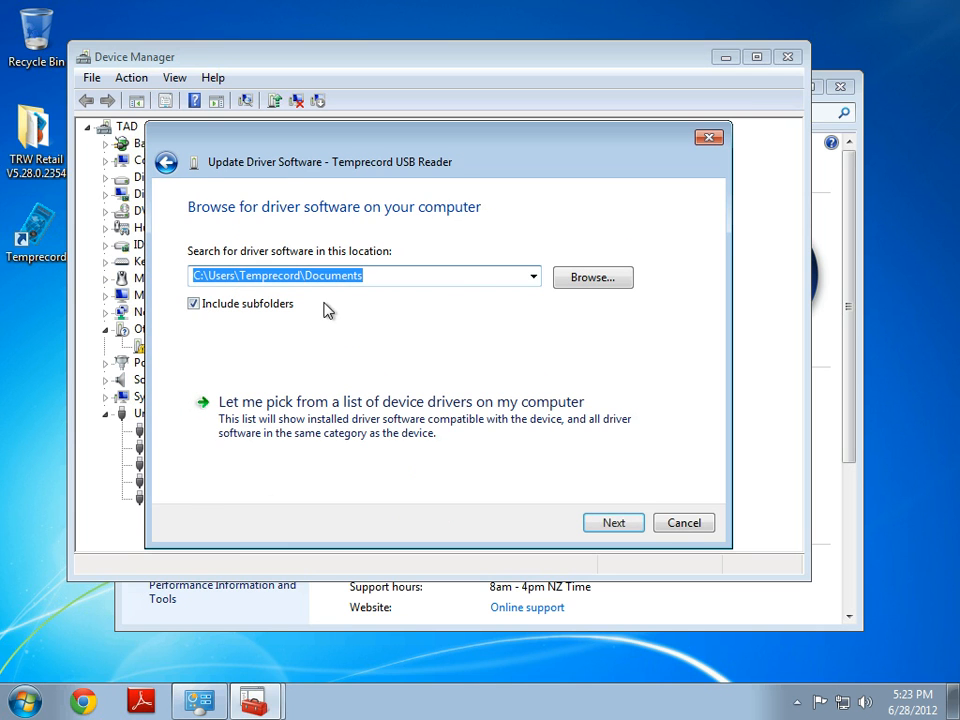
- Set the driver search location to C:\Program Files\Temprecord\TRW\Drivers and run the Temprecord USB Reader update through to closing the wizard
click(590, 278)
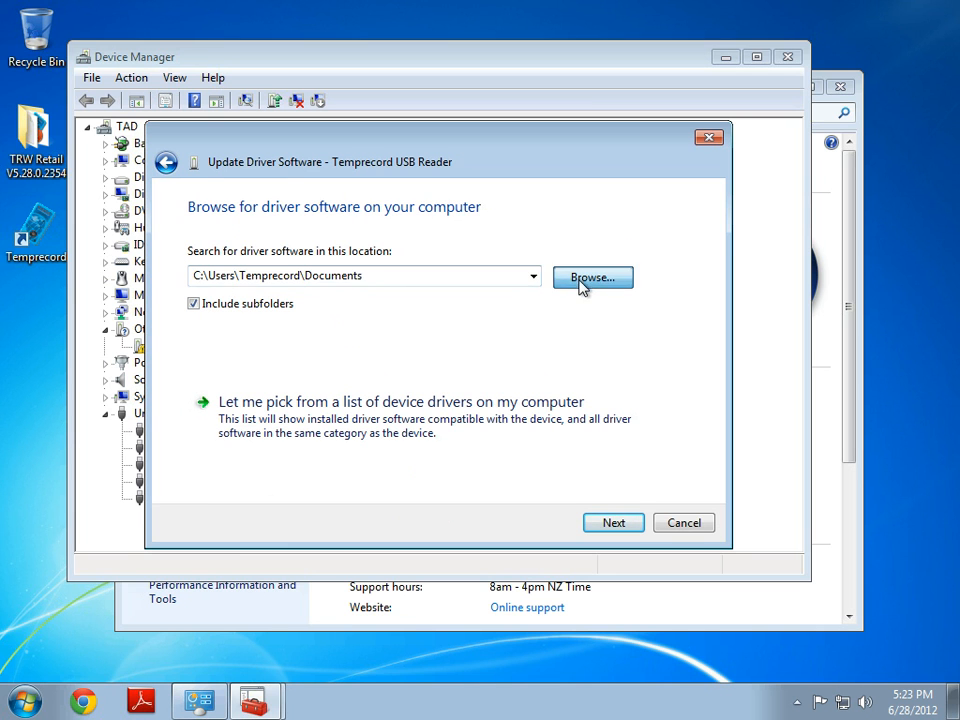
drag(609, 345, 605, 295)
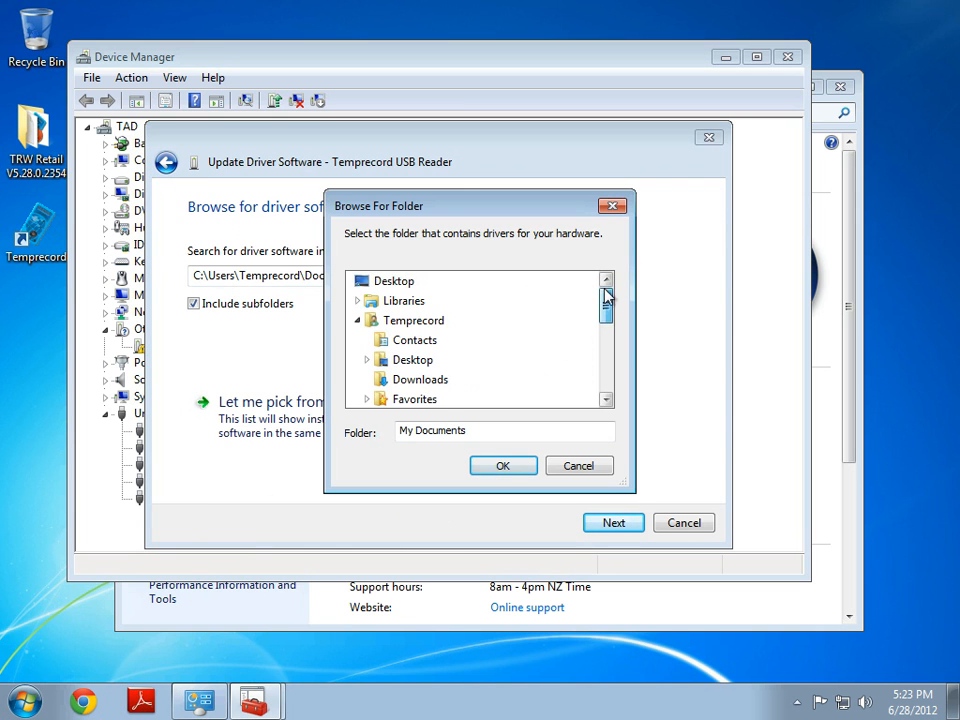
click(360, 320)
click(360, 340)
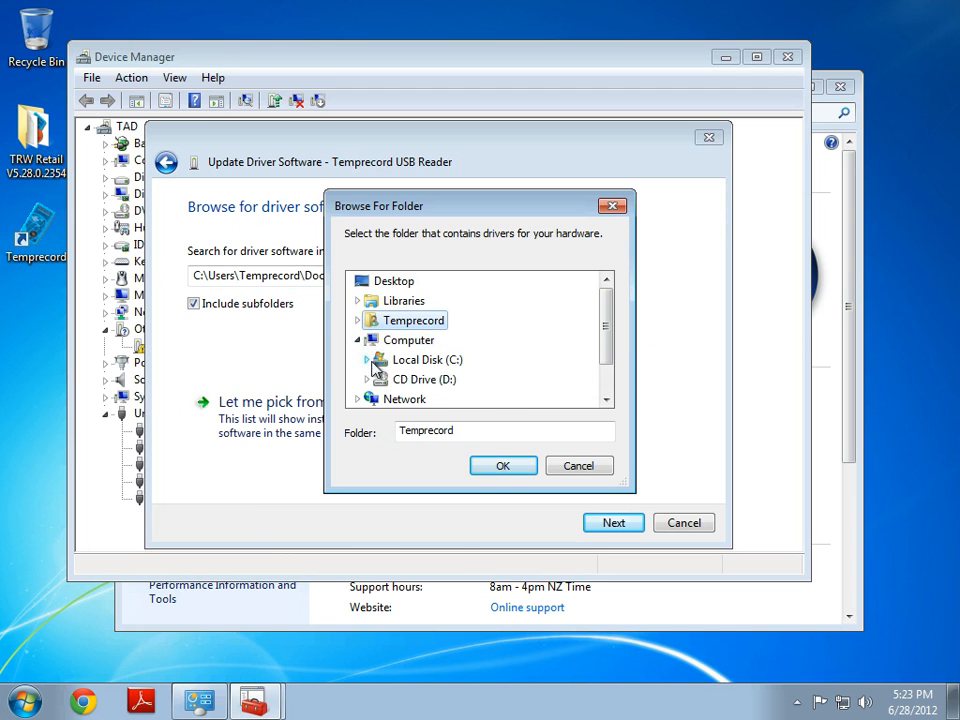
click(367, 359)
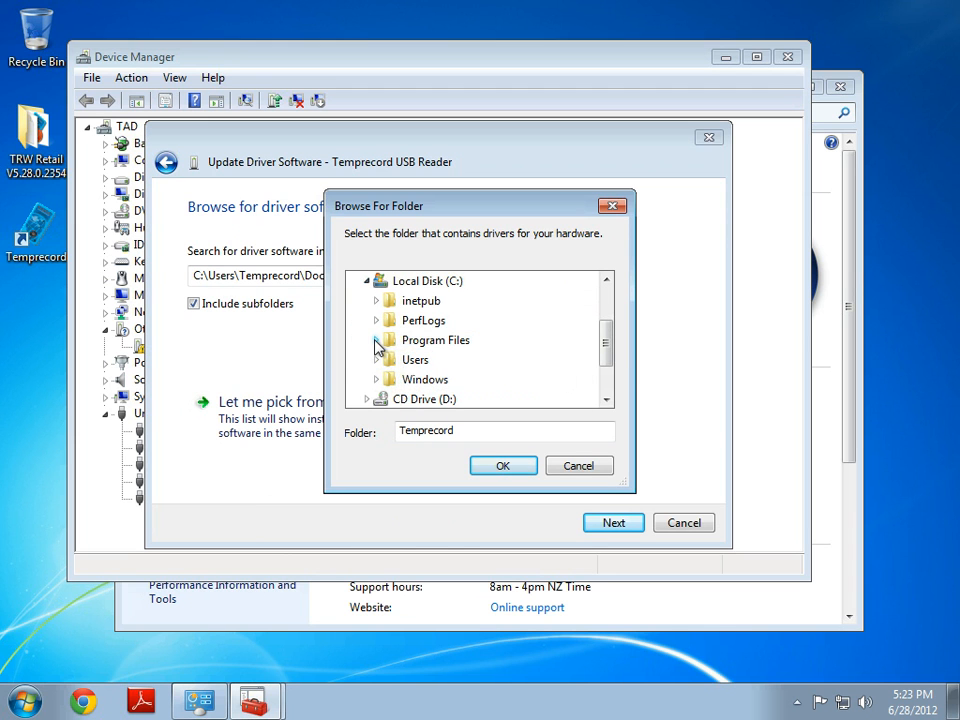
click(377, 341)
drag(610, 327, 598, 348)
click(401, 323)
click(440, 362)
scroll(470, 366, down, 1)
click(504, 466)
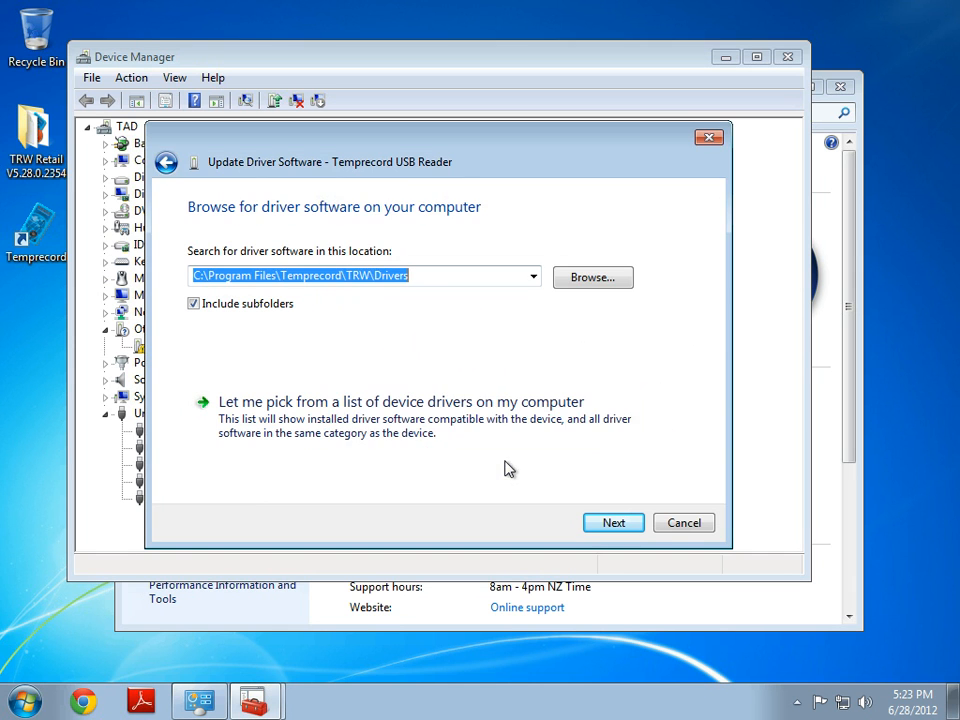
click(630, 521)
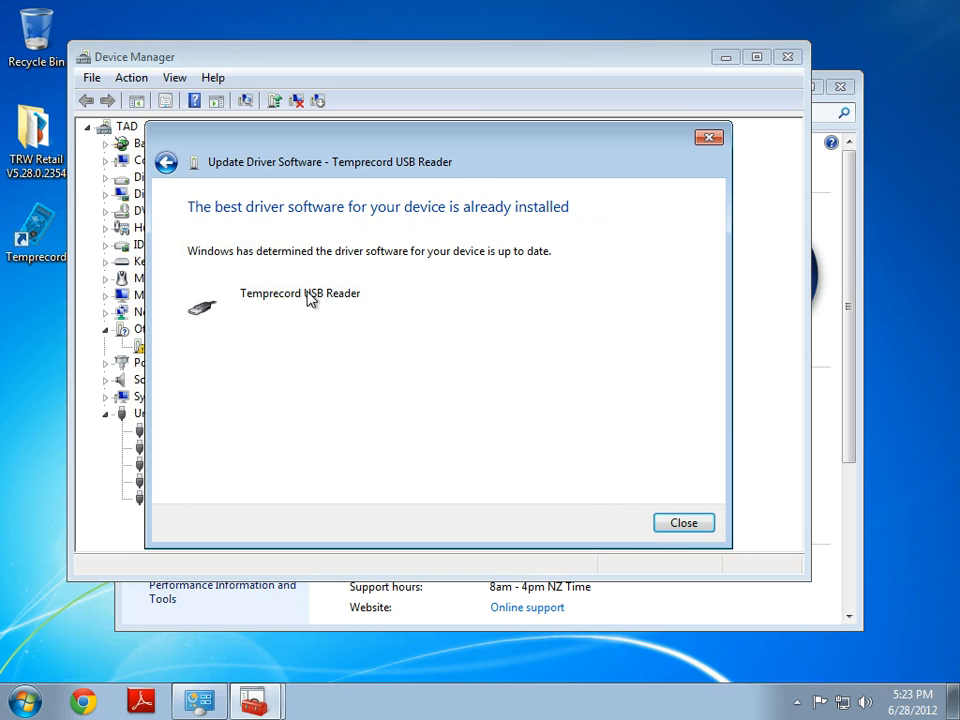
click(684, 524)
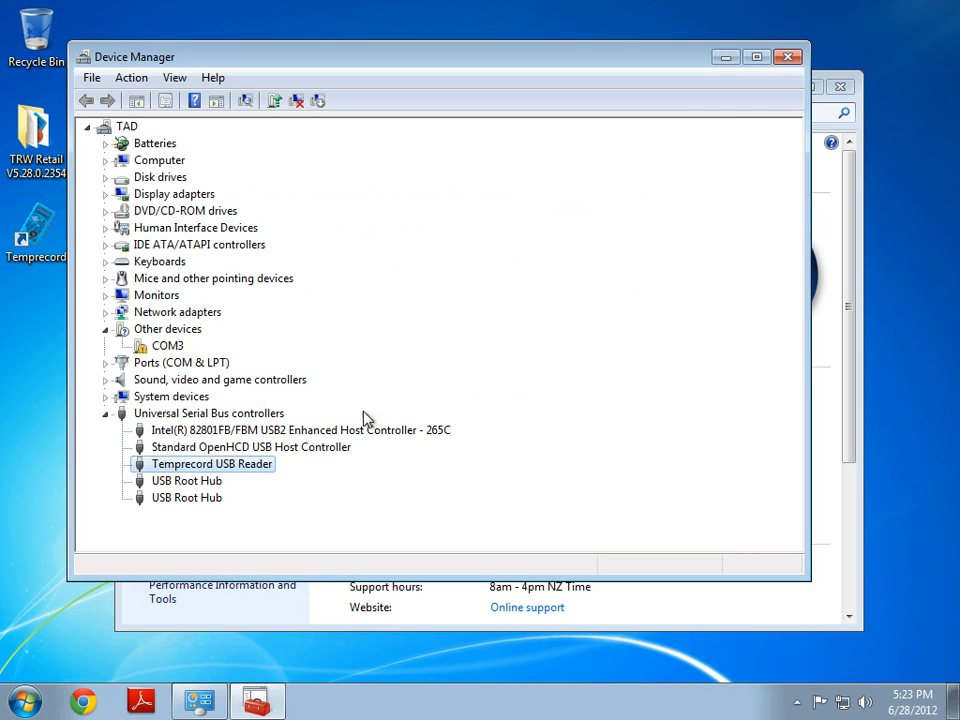
- Update the COM3 device's driver from C:\Program Files\Temprecord\TRW\Drivers, choosing to install the unverified driver software anyway
right_click(168, 346)
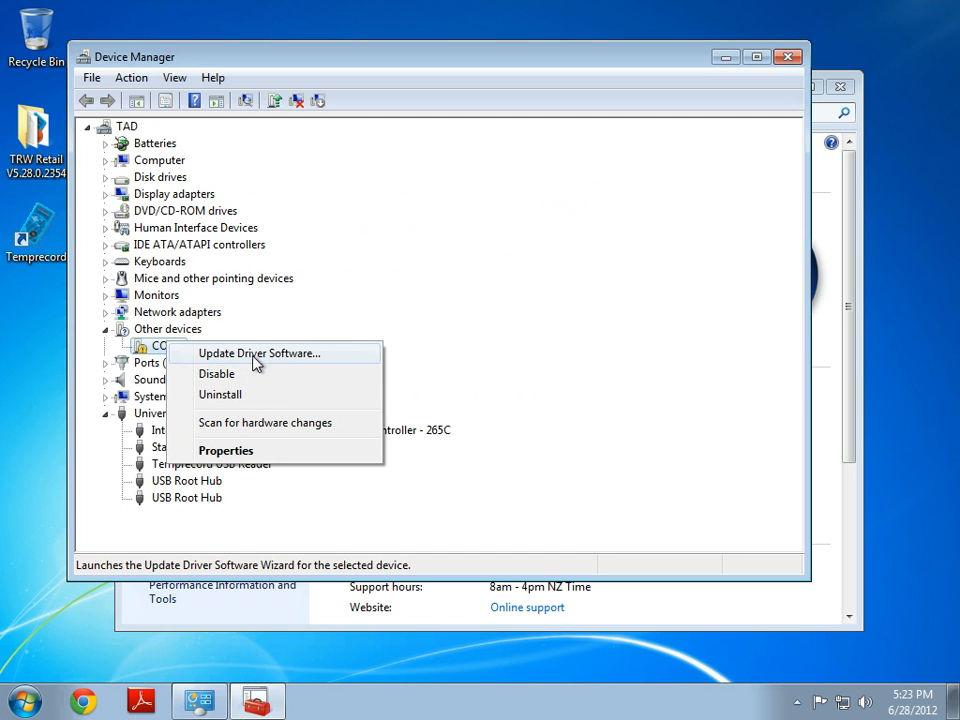
click(258, 354)
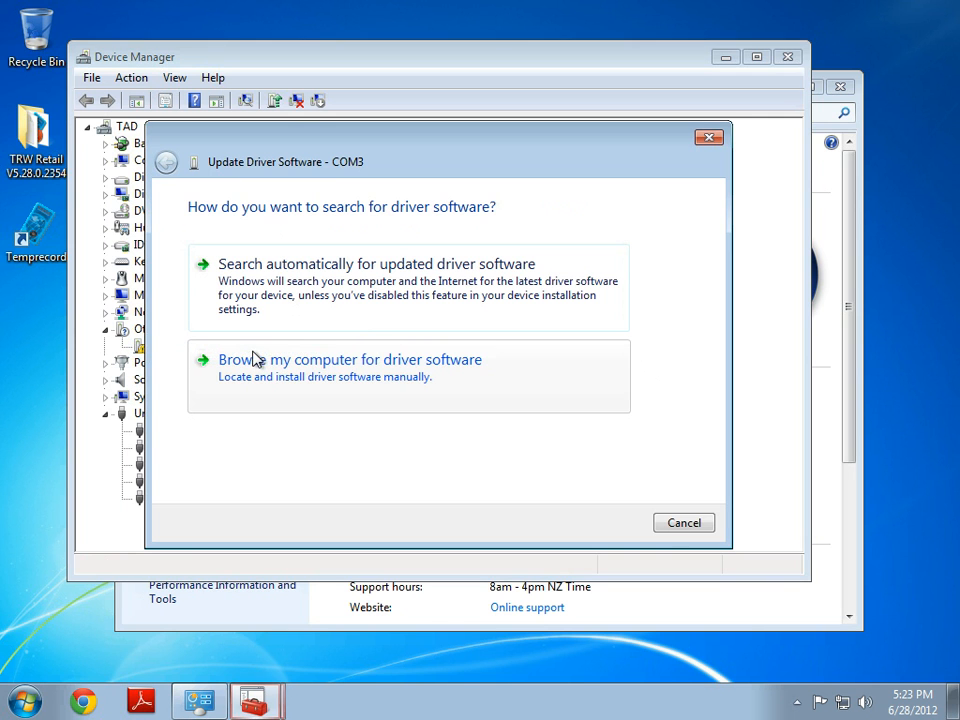
click(317, 369)
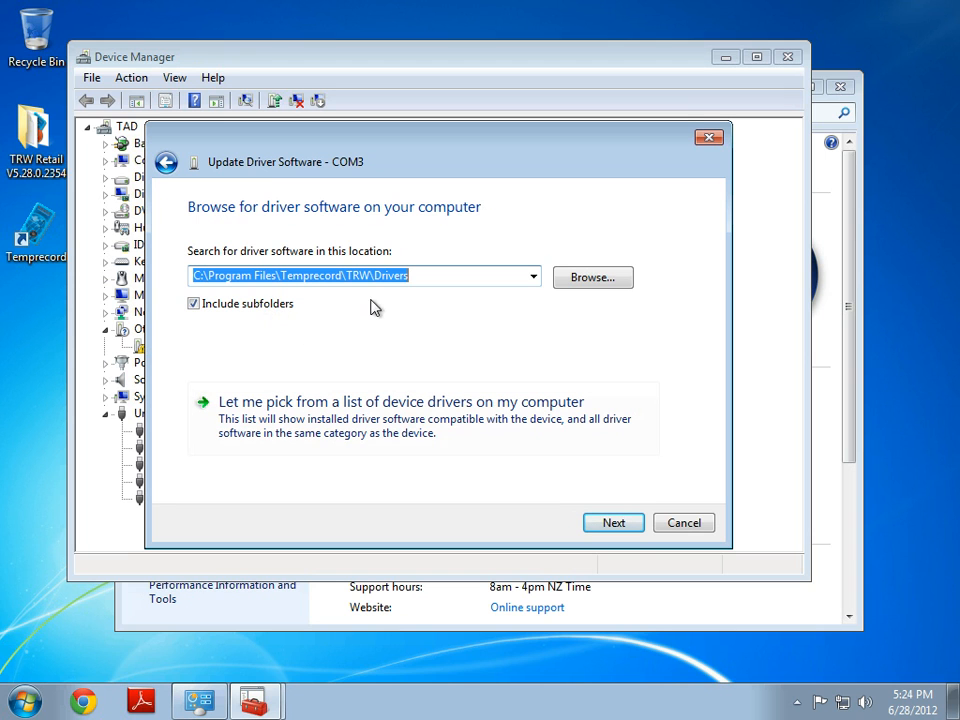
click(626, 529)
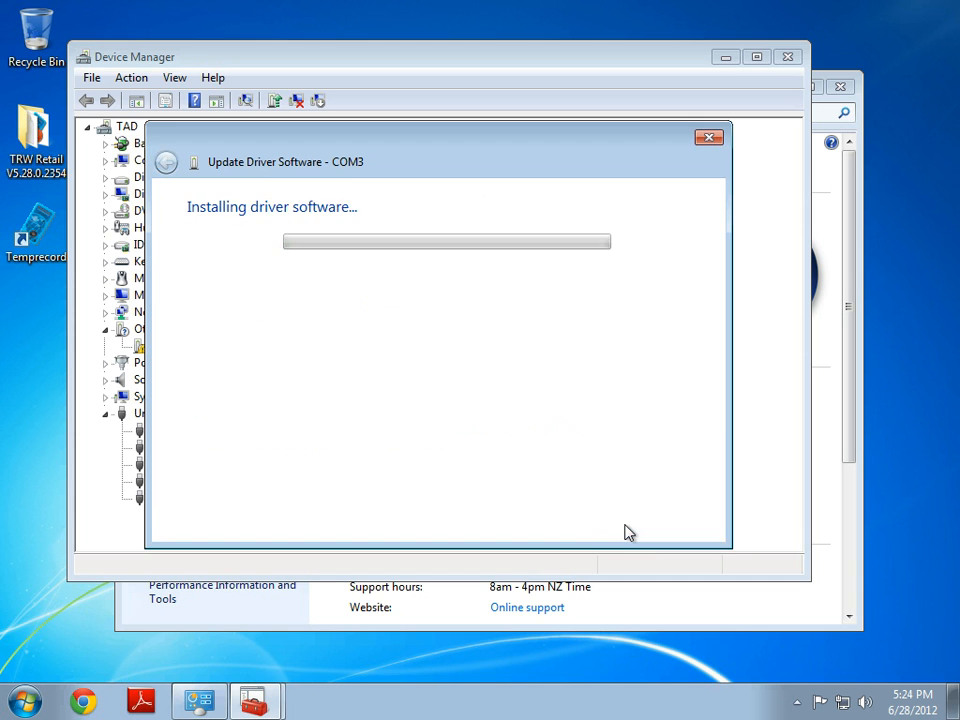
drag(510, 193, 479, 200)
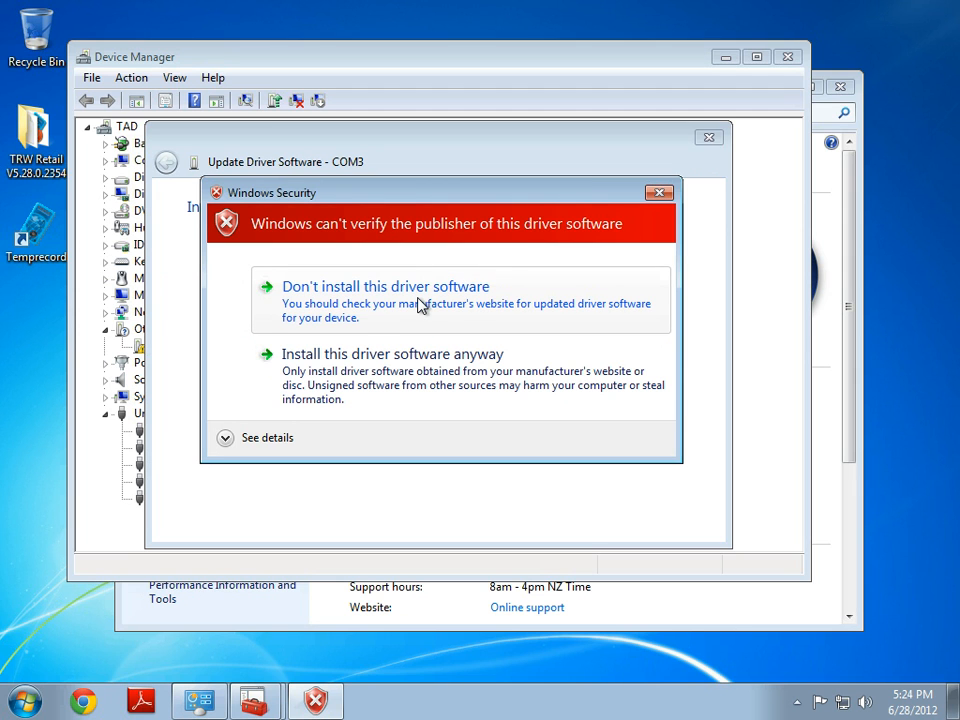
click(377, 389)
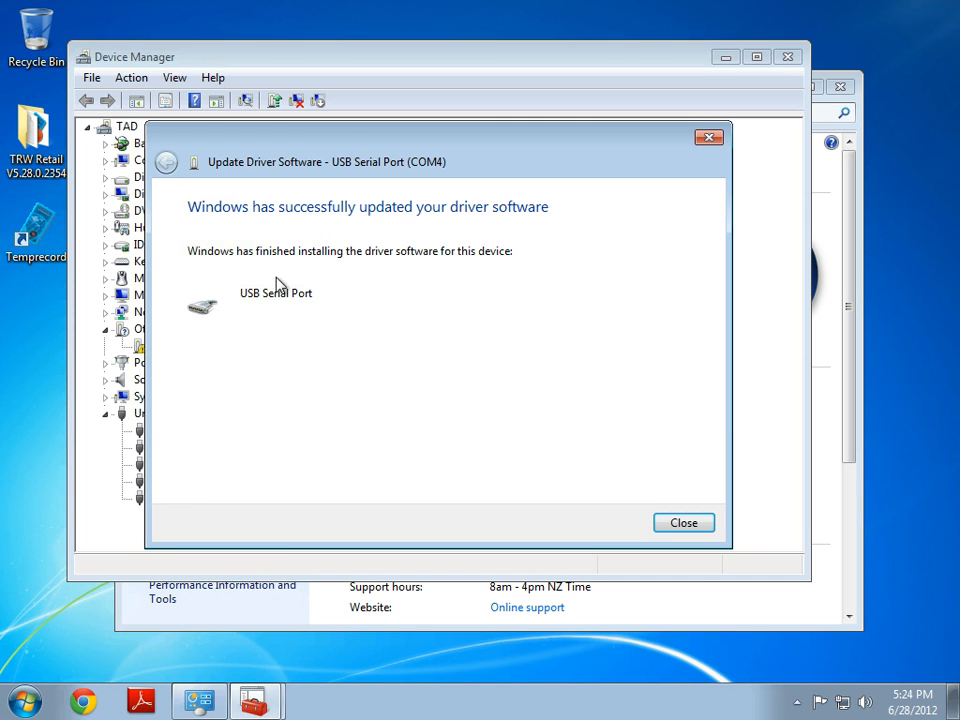
click(686, 522)
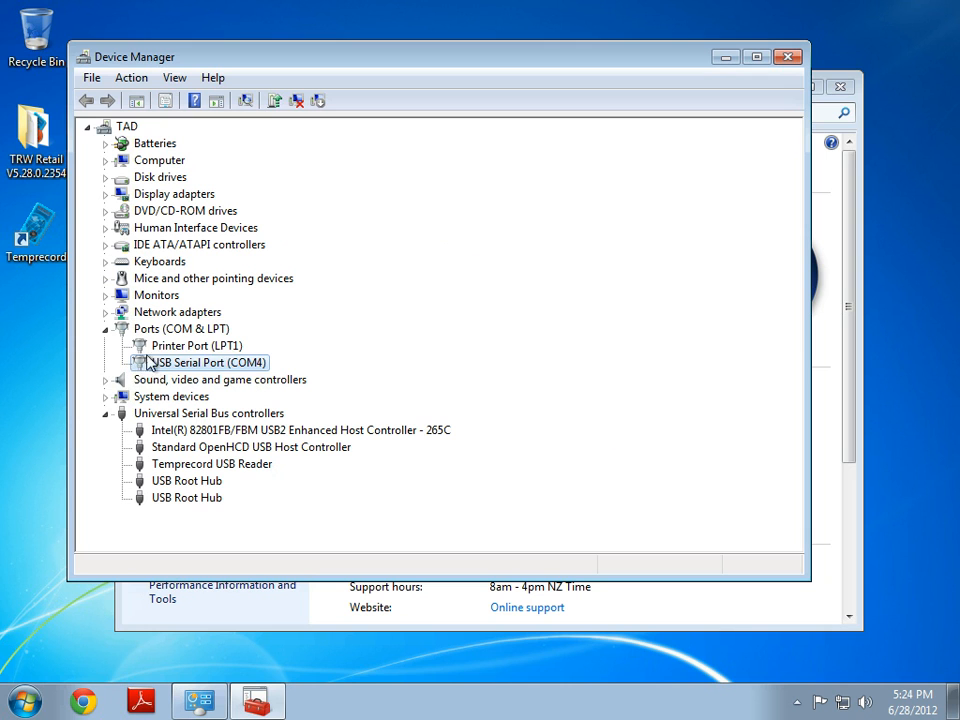
- Collapse the Ports and Universal Serial Bus controllers groups, and close Device Manager and the System window
click(106, 329)
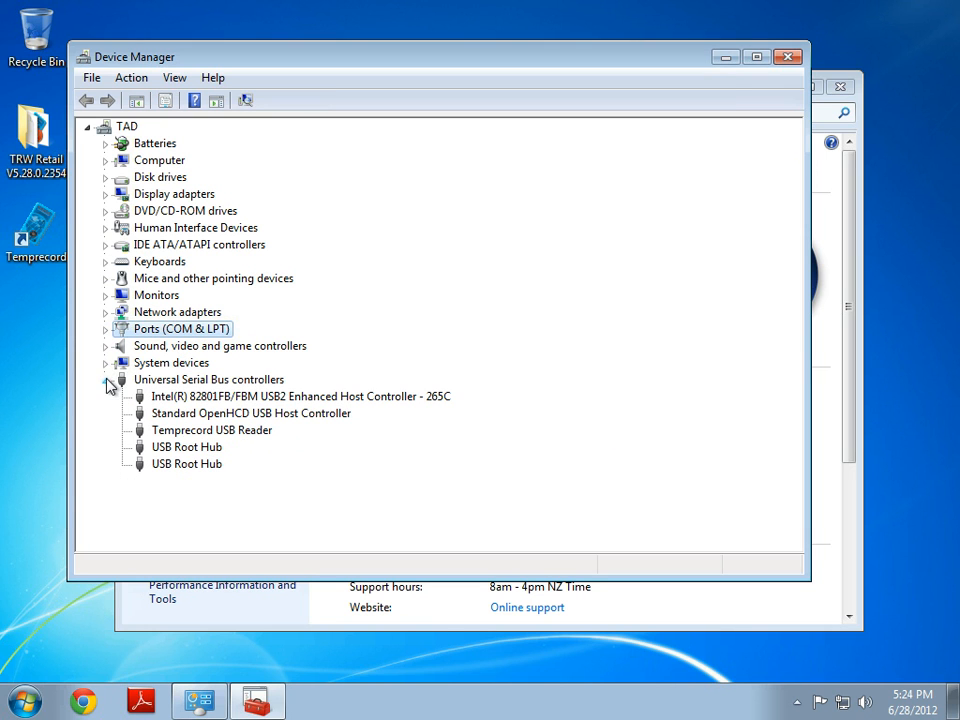
click(109, 381)
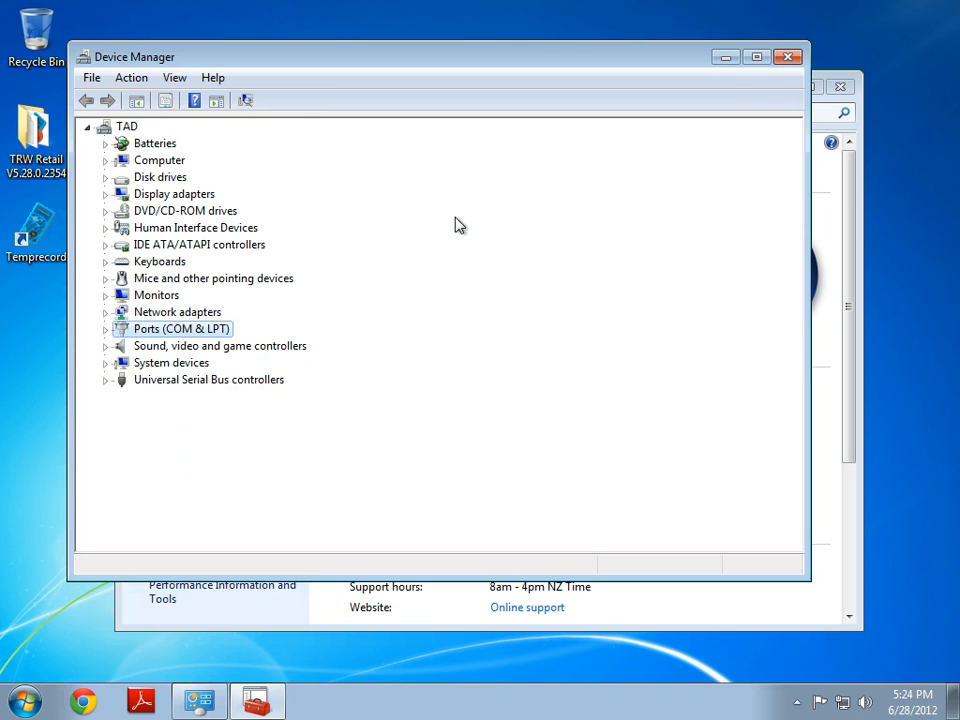
click(788, 57)
click(840, 87)
- Launch Temprecord to check that the connected logger is read, and exit the program
double_click(36, 232)
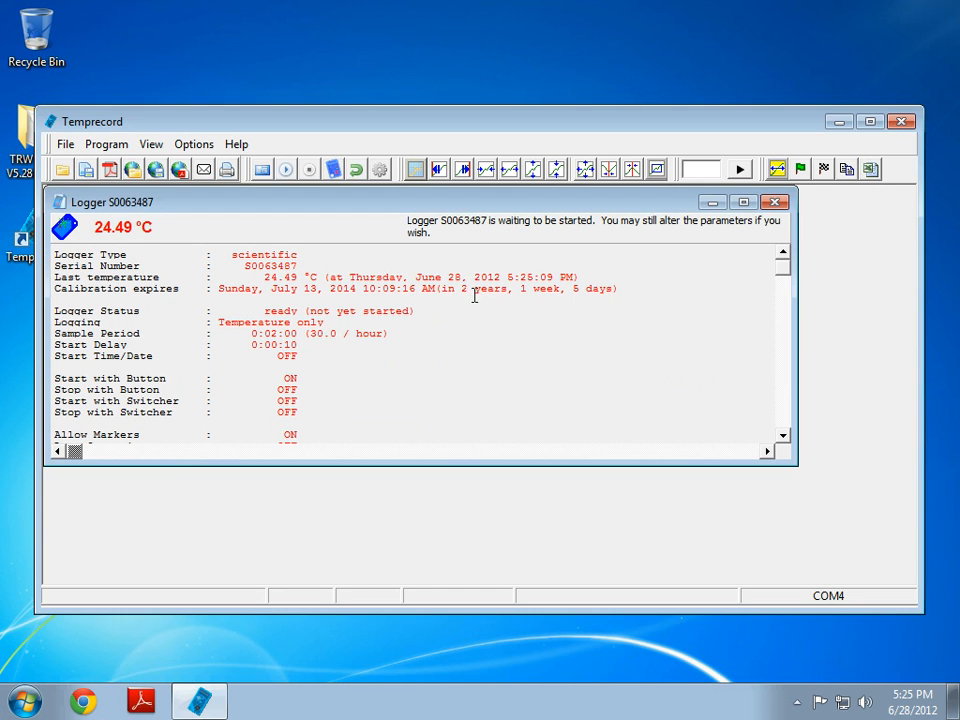
click(776, 202)
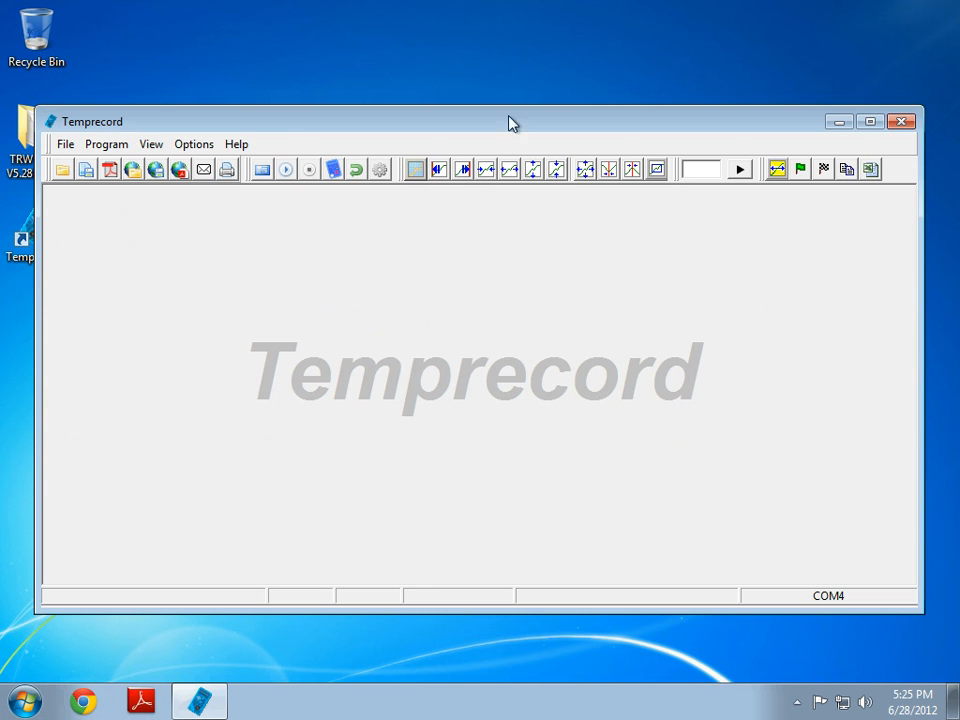
click(900, 122)
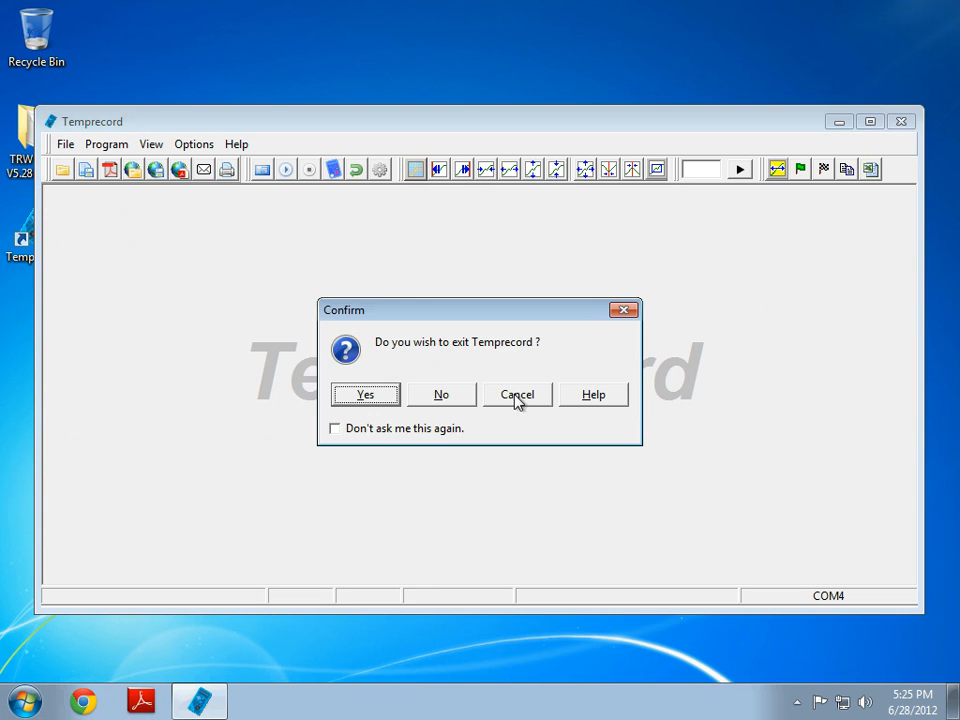
click(385, 396)
- Look at the Run as administrator option for trw-setup in the TRW Retail V5.28.0.2354 folder, and close the folder
double_click(45, 150)
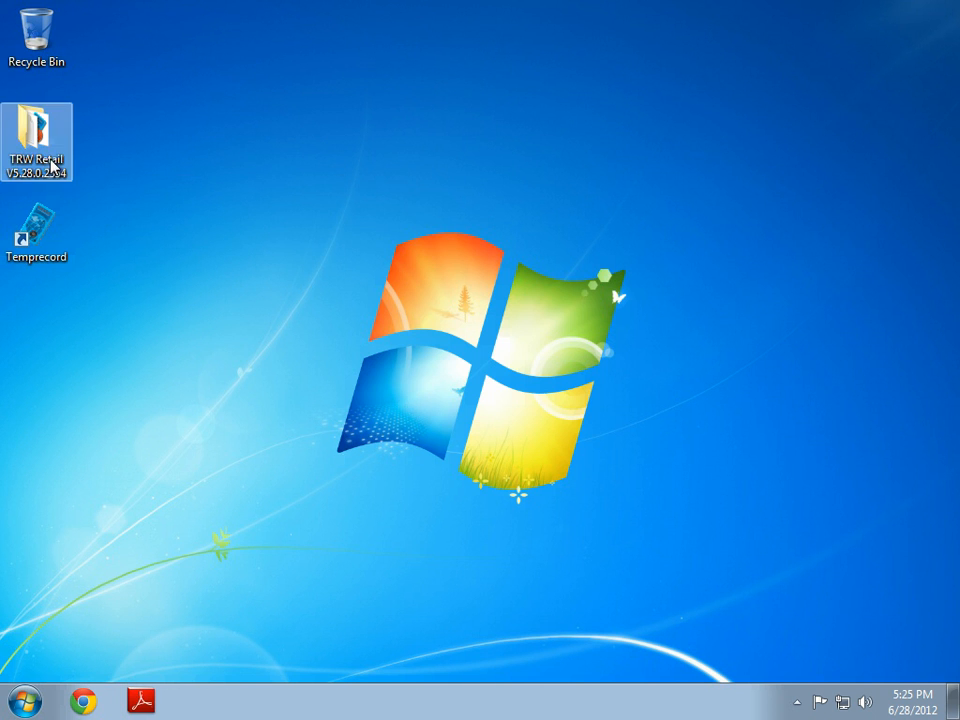
click(357, 305)
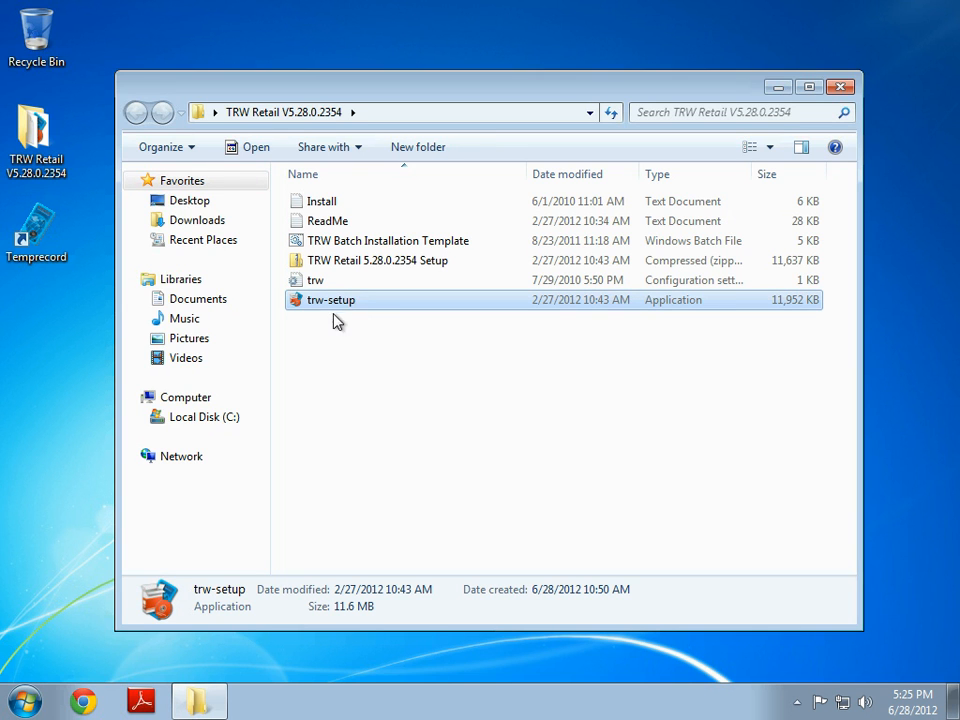
right_click(331, 305)
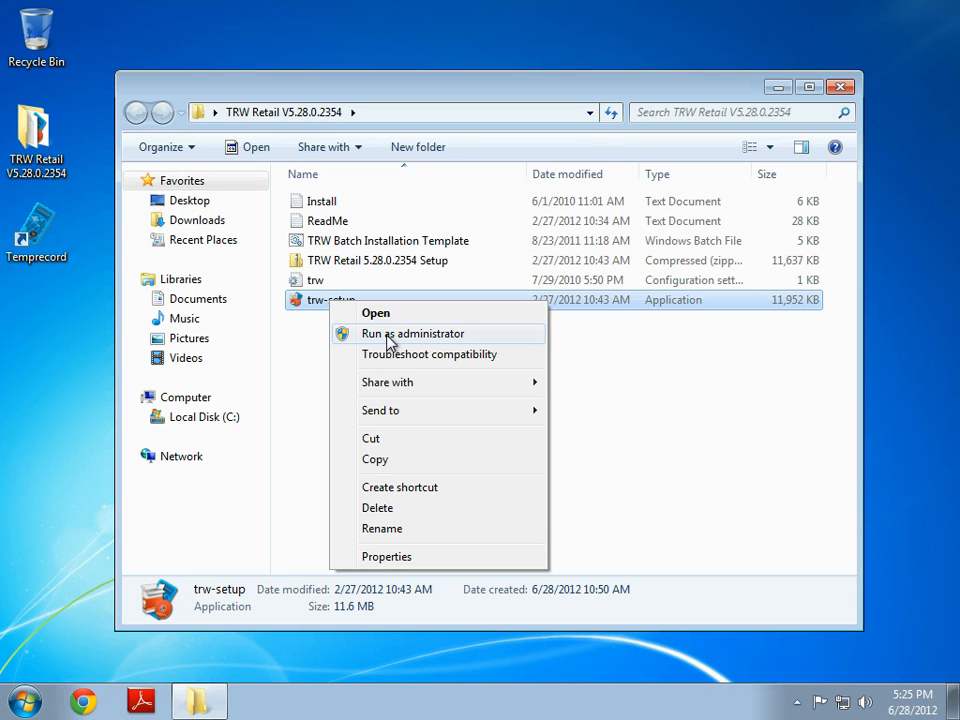
click(312, 355)
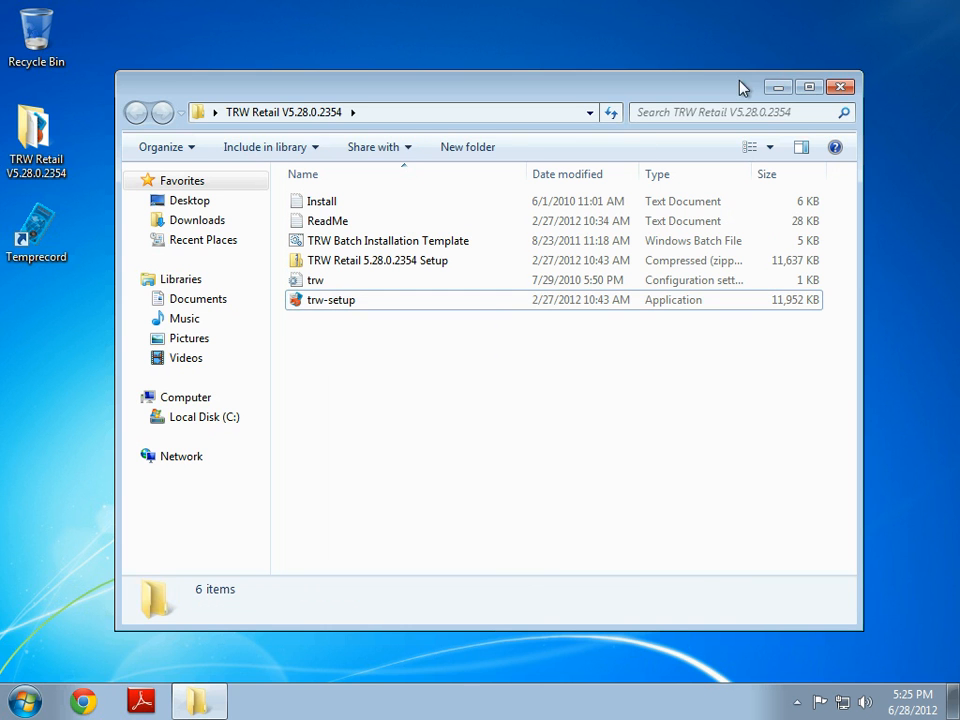
click(840, 87)
- Open Device Manager from the computer's system properties and inspect the Universal Serial Bus controllers and Ports (COM & LPT) groups
click(24, 700)
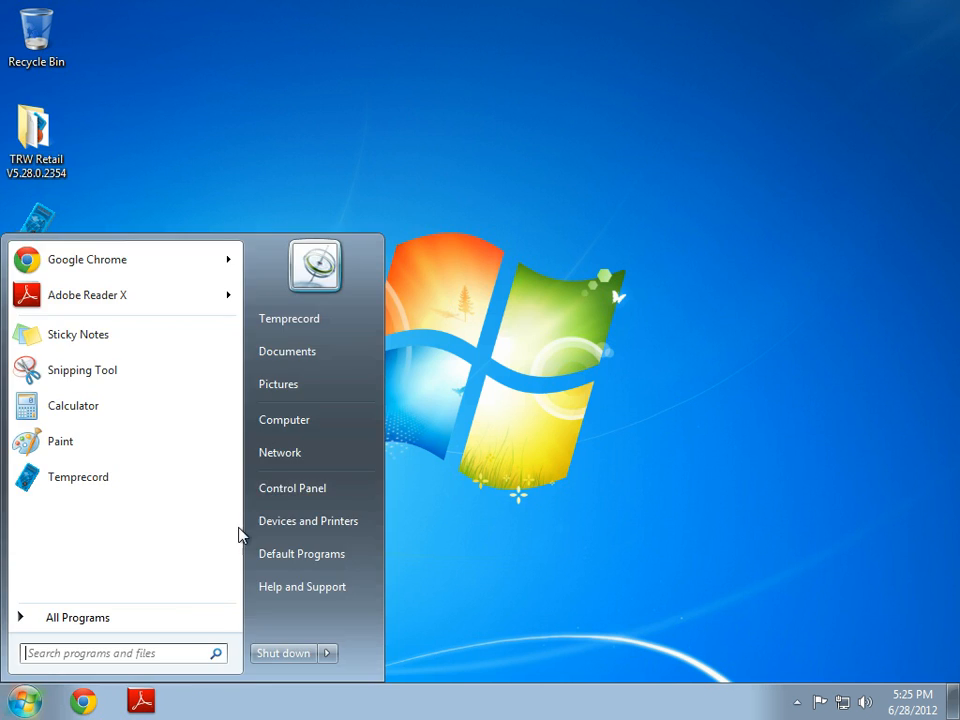
click(316, 421)
click(272, 152)
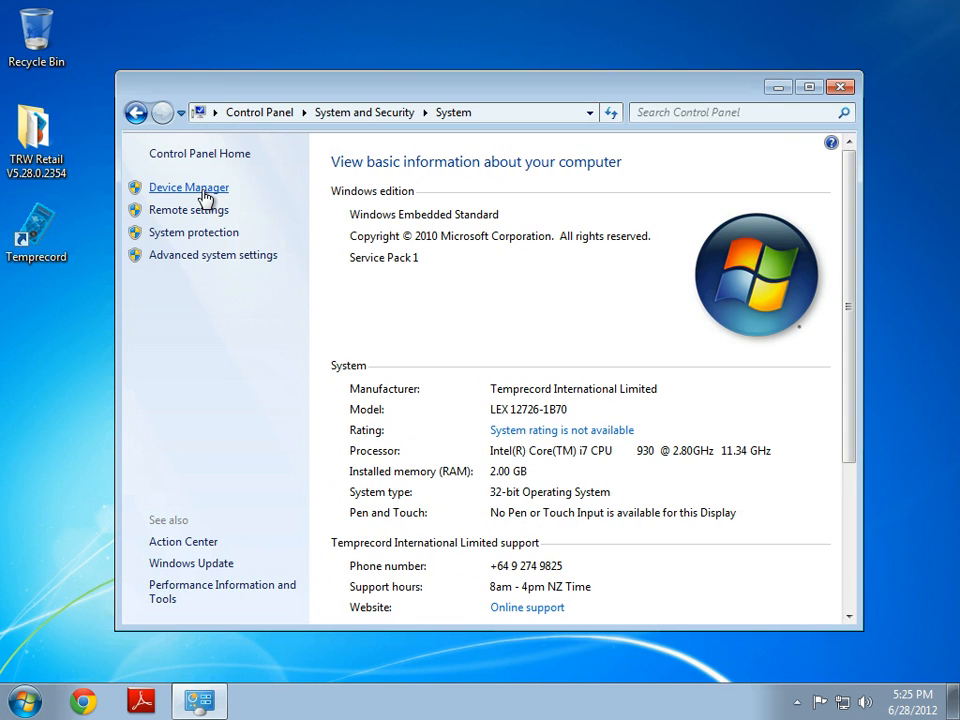
click(205, 196)
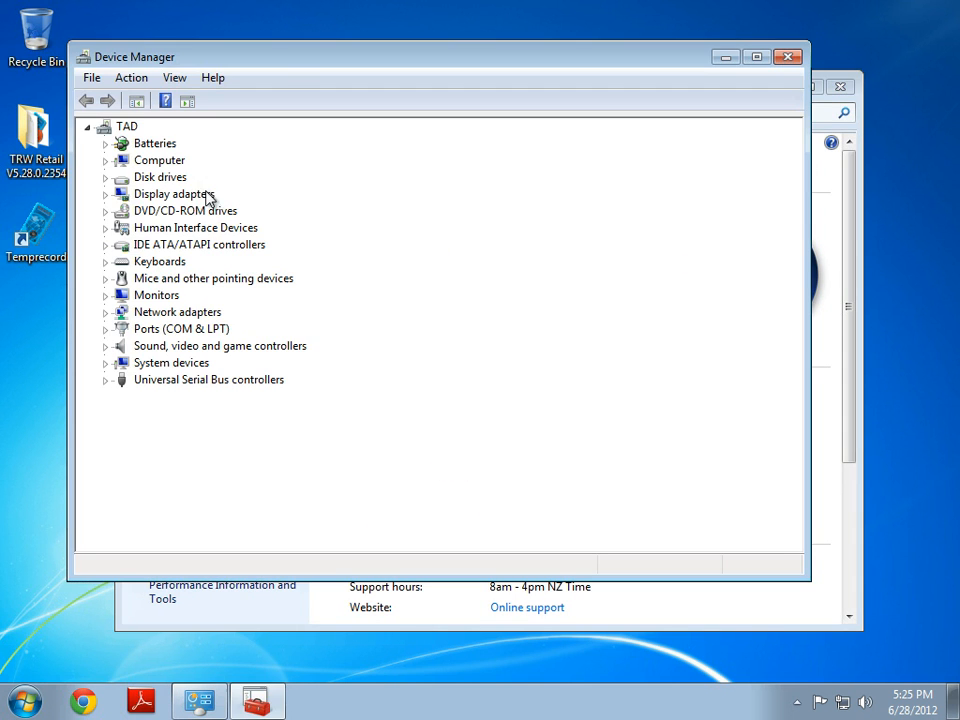
click(104, 380)
click(105, 329)
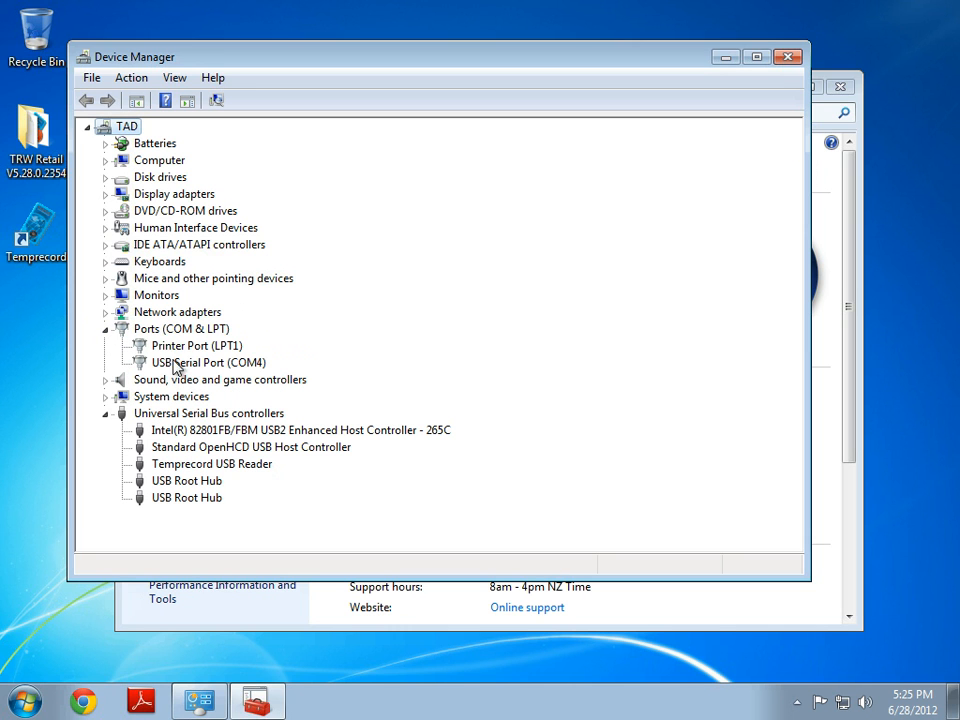
- Check the driver search folder in the USB Serial Port (COM4) driver update, cancelling it and closing all open windows
right_click(188, 367)
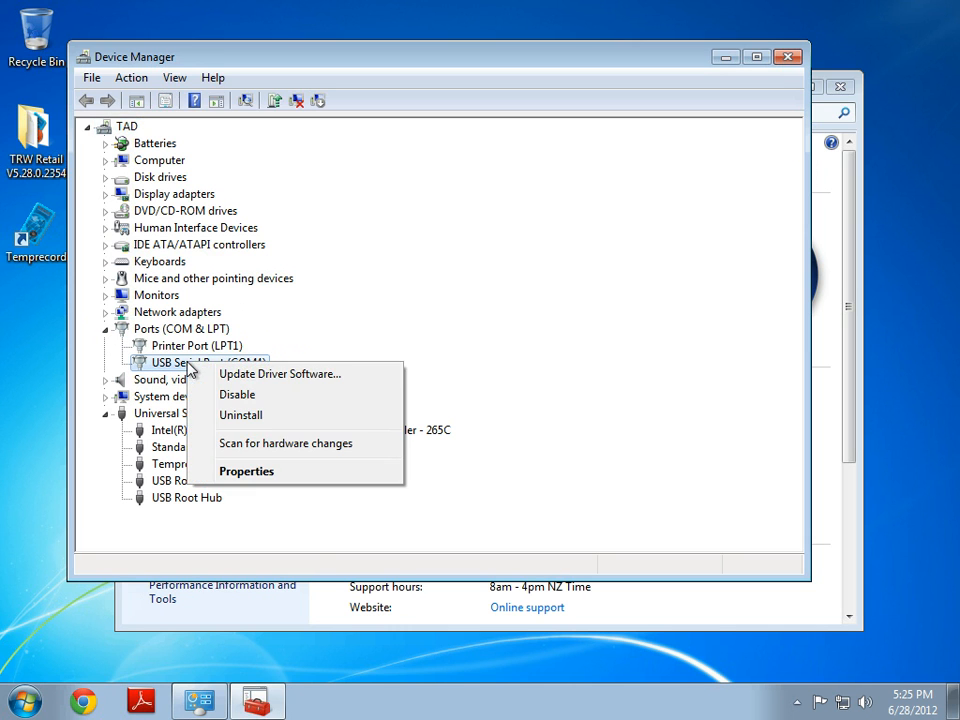
click(255, 377)
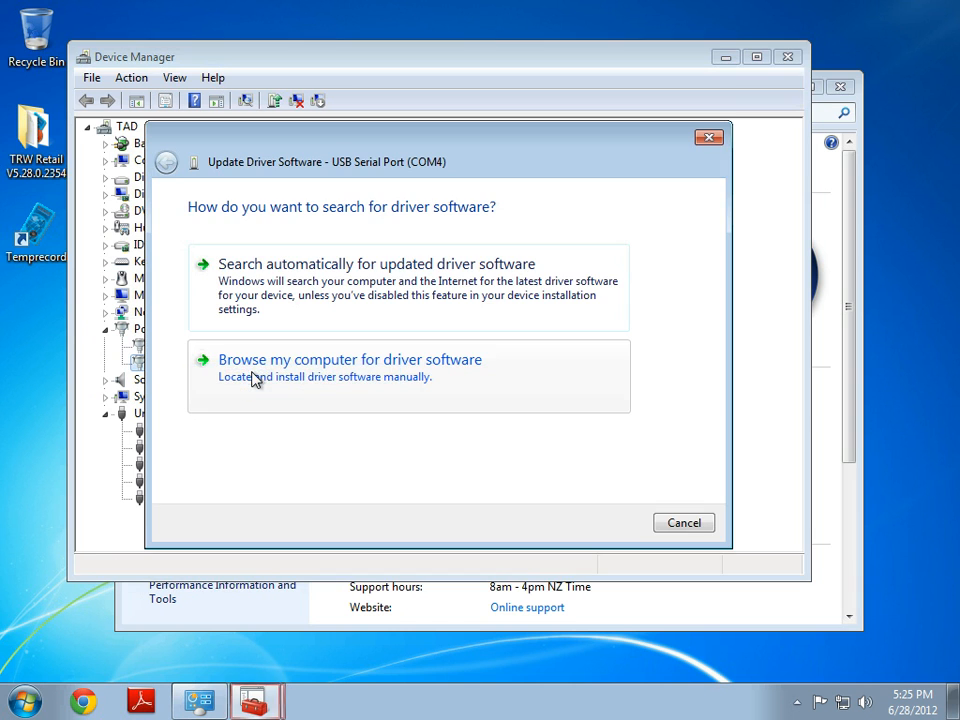
click(336, 369)
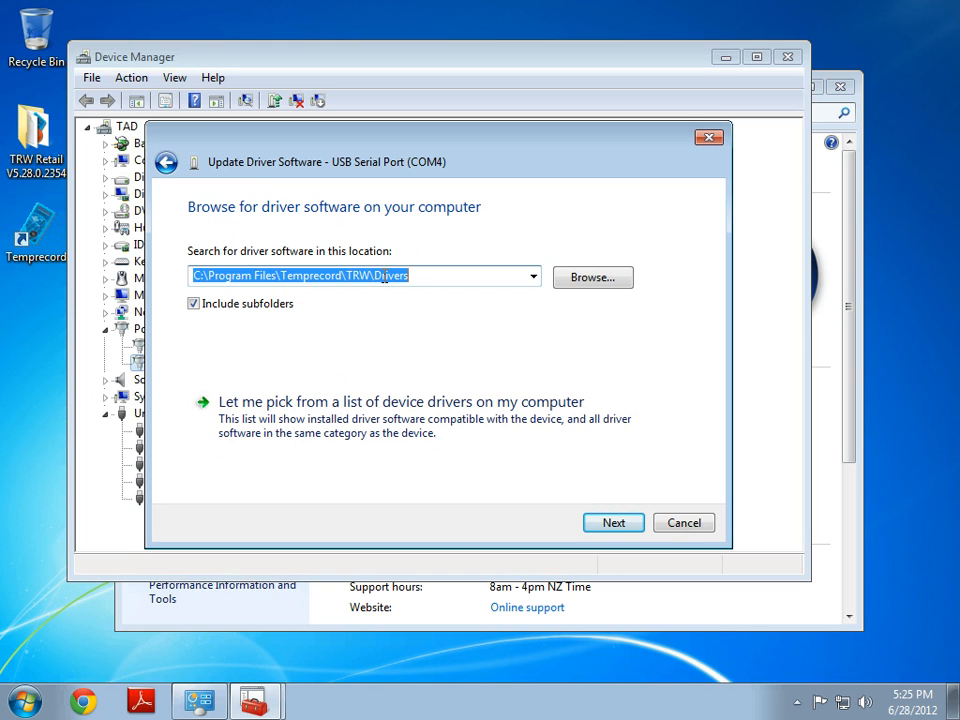
click(670, 525)
click(788, 57)
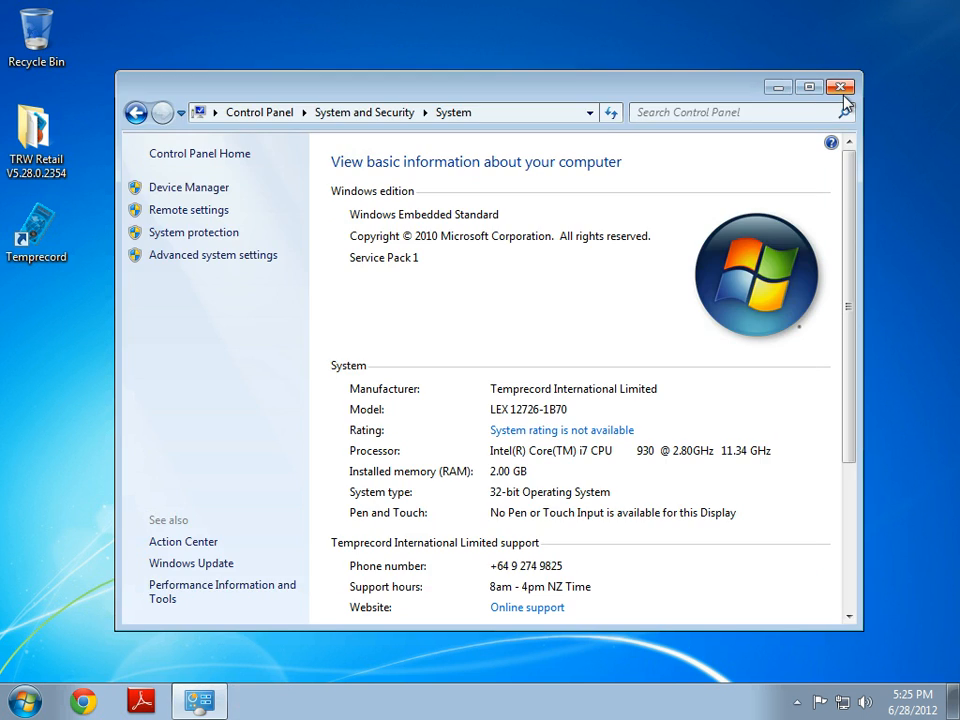
click(842, 86)
click(365, 337)
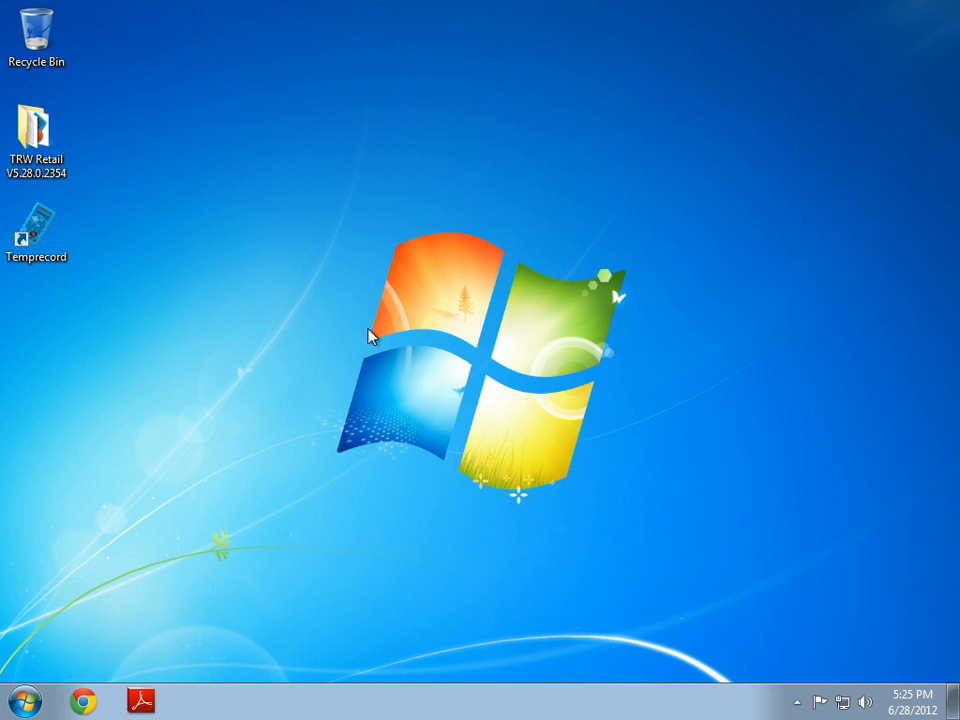